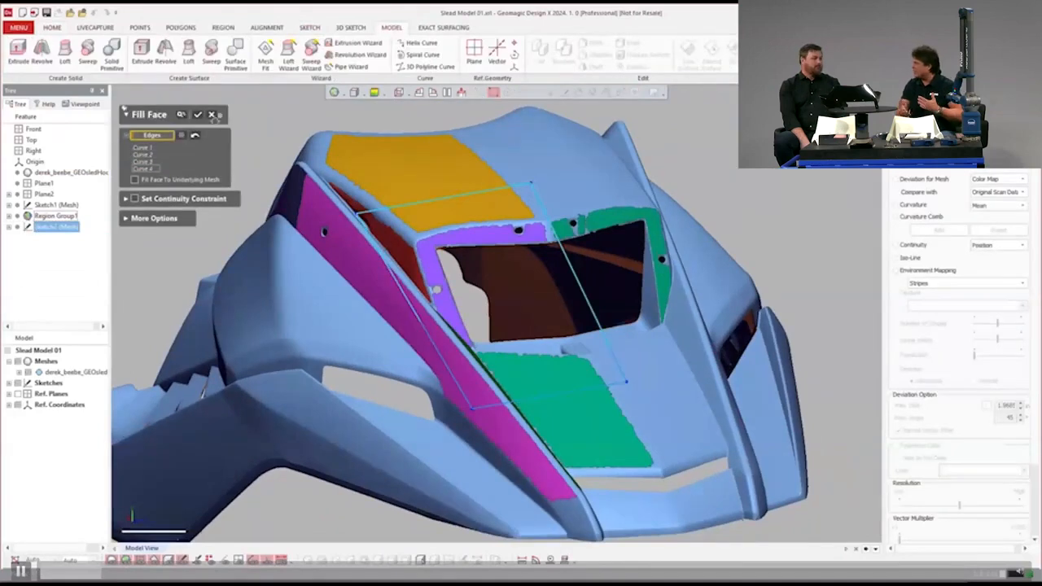
Fill a face across the four sketch curves beside the side window and hide the mesh sketches
{"action": "left_click", "coordinate": [195, 118]}
{"action": "mouse_move", "coordinate": [423, 268]}
{"action": "right_mouse_down"}
{"action": "mouse_move", "coordinate": [642, 200]}
{"action": "mouse_move", "coordinate": [488, 268]}
{"action": "mouse_move", "coordinate": [510, 269]}
{"action": "mouse_move", "coordinate": [512, 285]}
{"action": "right_mouse_up"}
{"action": "left_click", "coordinate": [9, 404]}
{"action": "left_click", "coordinate": [28, 427]}
{"action": "left_click", "coordinate": [18, 382]}
Add a reference plane extracted by best fit from the red side-window region
{"action": "left_click", "coordinate": [508, 281]}
{"action": "left_click", "coordinate": [474, 51]}
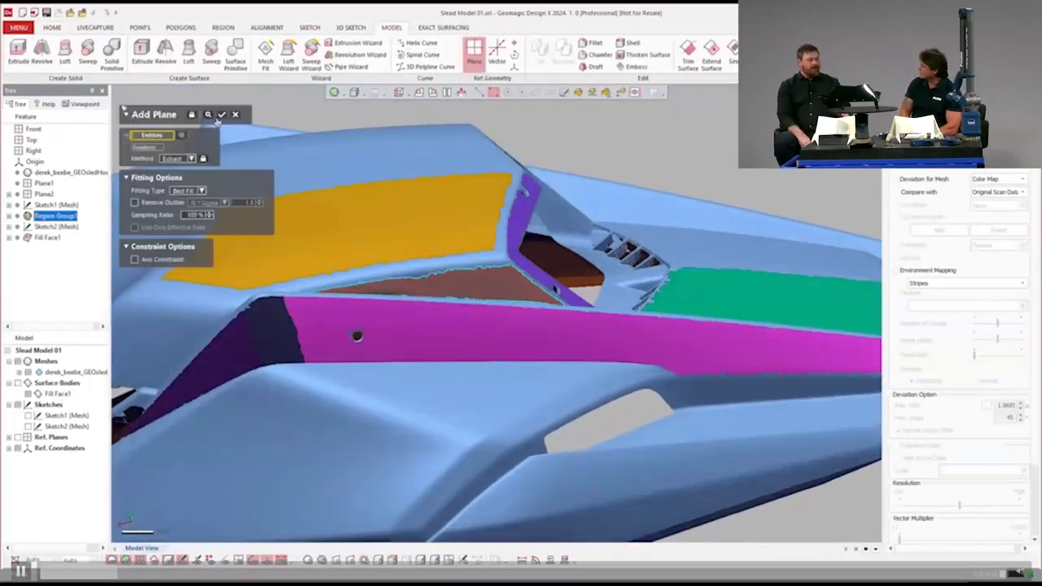
{"action": "left_click", "coordinate": [204, 114]}
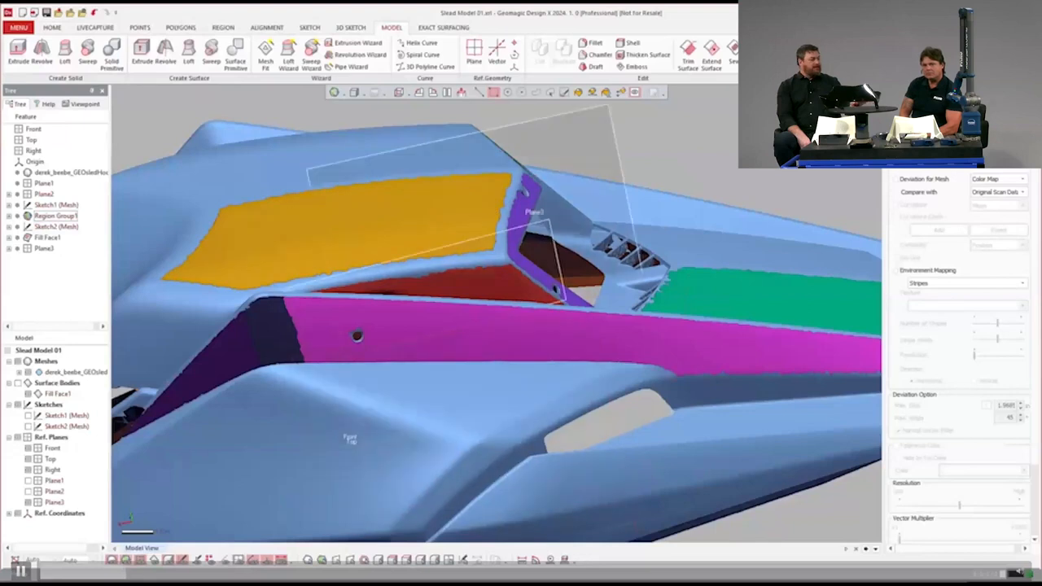
Create a mesh sketch on the new plane and draw a four-line boundary enclosing the side-window region
{"action": "left_click", "coordinate": [728, 90]}
{"action": "left_click_drag", "start_coordinate": [500, 325], "coordinate": [515, 345]}
{"action": "left_click", "coordinate": [247, 118]}
{"action": "mouse_move", "coordinate": [520, 326]}
{"action": "right_mouse_down"}
{"action": "mouse_move", "coordinate": [654, 369]}
{"action": "mouse_move", "coordinate": [326, 226]}
{"action": "right_mouse_up"}
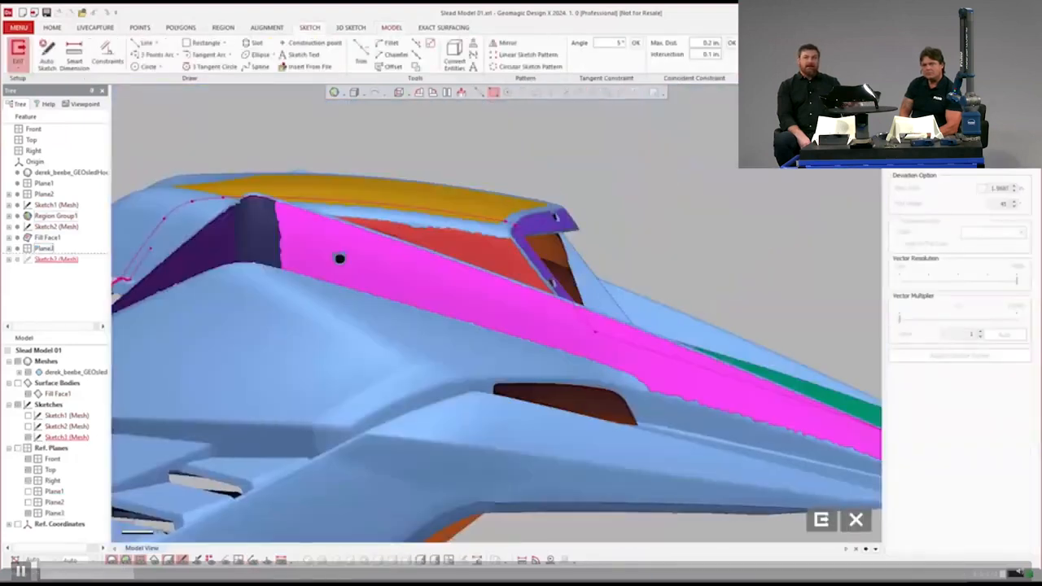
{"action": "left_click", "coordinate": [145, 43]}
{"action": "right_click_drag", "start_coordinate": [407, 268], "coordinate": [502, 244]}
{"action": "scroll", "coordinate": [643, 245], "scroll_direction": "down", "scroll_amount": 3}
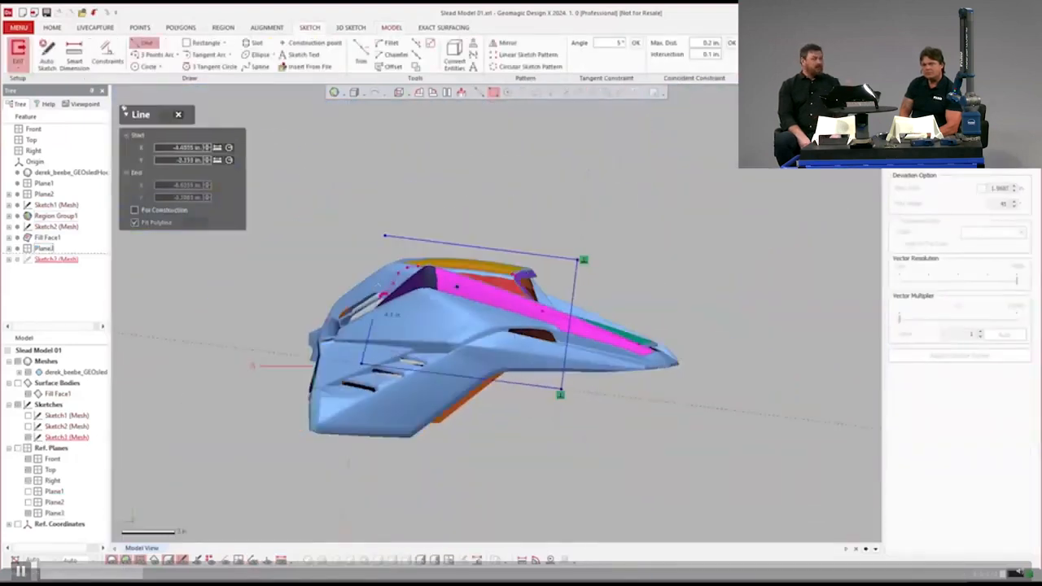
{"action": "left_click", "coordinate": [18, 54]}
Fill a second face across the four lines of the new mesh sketch
{"action": "scroll", "coordinate": [758, 419], "scroll_direction": "up", "scroll_amount": 2}
{"action": "mouse_move", "coordinate": [758, 418]}
{"action": "right_mouse_down"}
{"action": "mouse_move", "coordinate": [776, 214]}
{"action": "mouse_move", "coordinate": [717, 342]}
{"action": "right_mouse_up"}
{"action": "left_click", "coordinate": [196, 116]}
{"action": "scroll", "coordinate": [651, 341], "scroll_direction": "up", "scroll_amount": 2}
Run the Loft Wizard on the yellow roof region, using a path by plane, 7 sections, and reference planes with mesh sketches
{"action": "right_click_drag", "start_coordinate": [651, 342], "coordinate": [456, 269]}
{"action": "left_click", "coordinate": [612, 217]}
{"action": "key", "text": "ctrl+4"}
{"action": "left_click", "coordinate": [583, 60]}
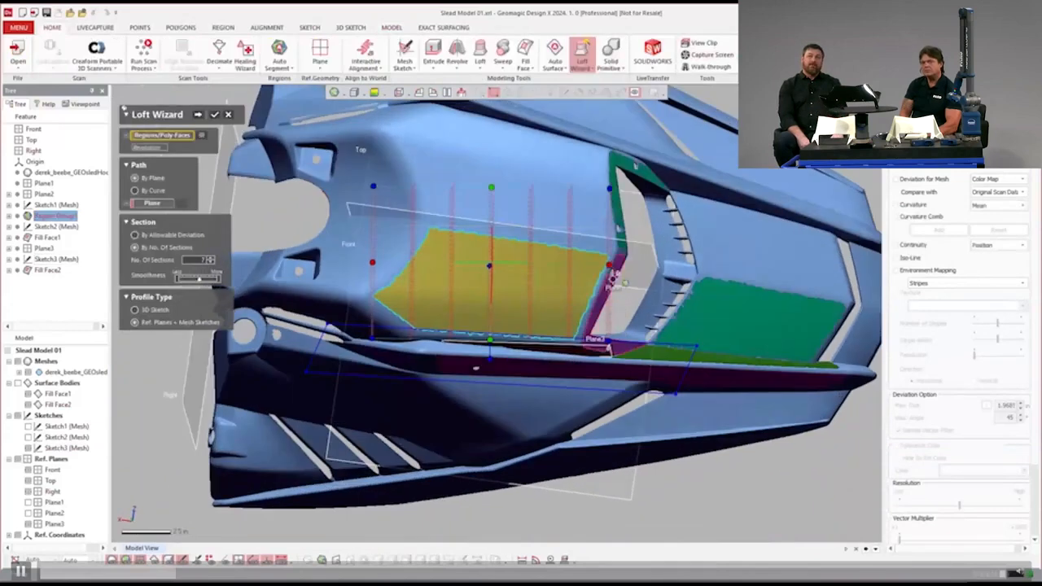
{"action": "right_click_drag", "start_coordinate": [609, 348], "coordinate": [174, 314]}
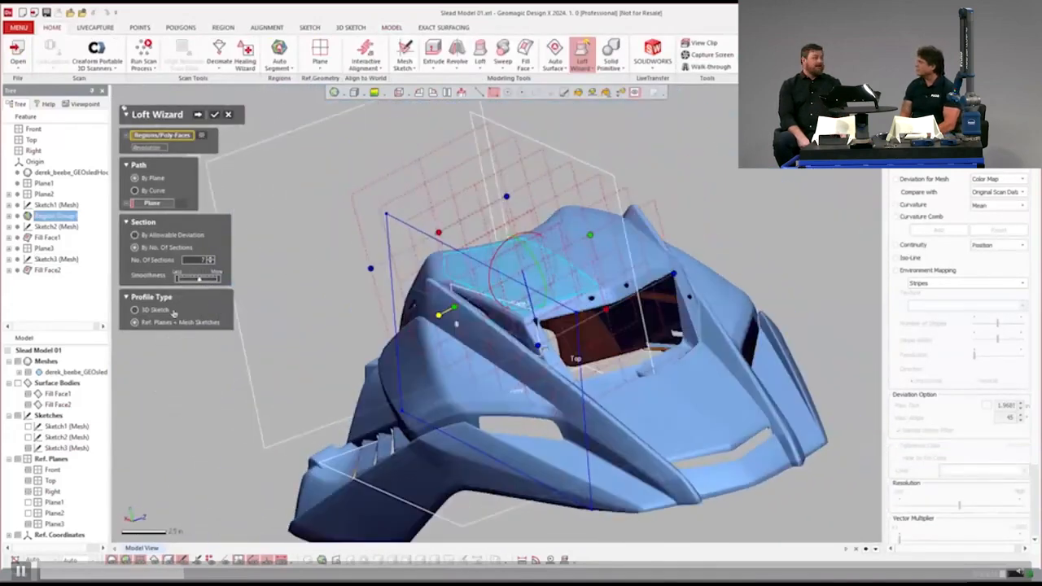
{"action": "left_click", "coordinate": [200, 115]}
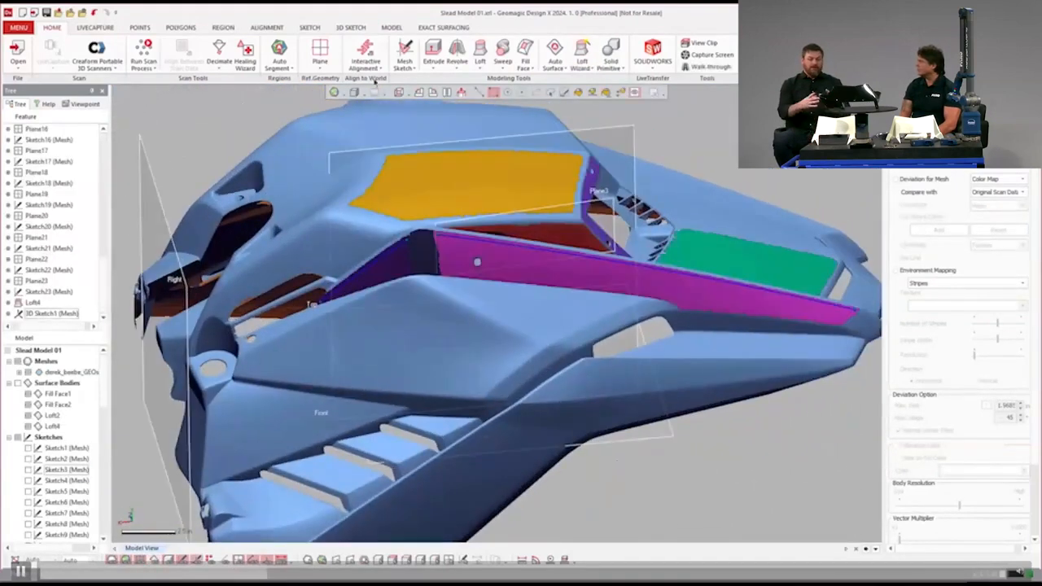
Run the Loft Wizard on the long magenta side region, using a curve as the path and reference planes with mesh sketches
{"action": "mouse_move", "coordinate": [476, 261]}
{"action": "right_mouse_down"}
{"action": "mouse_move", "coordinate": [486, 257]}
{"action": "mouse_move", "coordinate": [476, 239]}
{"action": "mouse_move", "coordinate": [395, 223]}
{"action": "mouse_move", "coordinate": [460, 250]}
{"action": "right_mouse_up"}
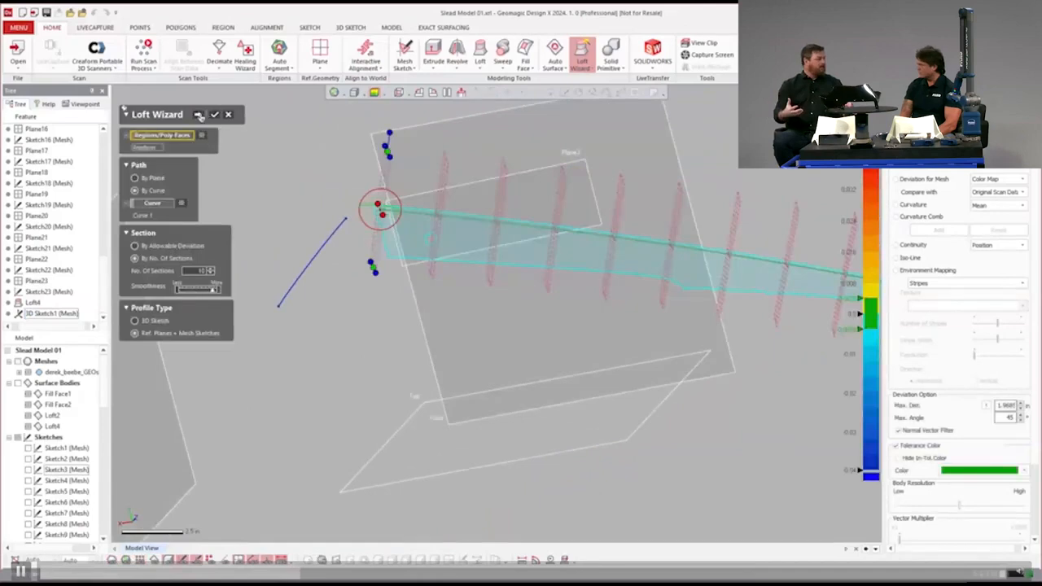
{"action": "left_click", "coordinate": [199, 115]}
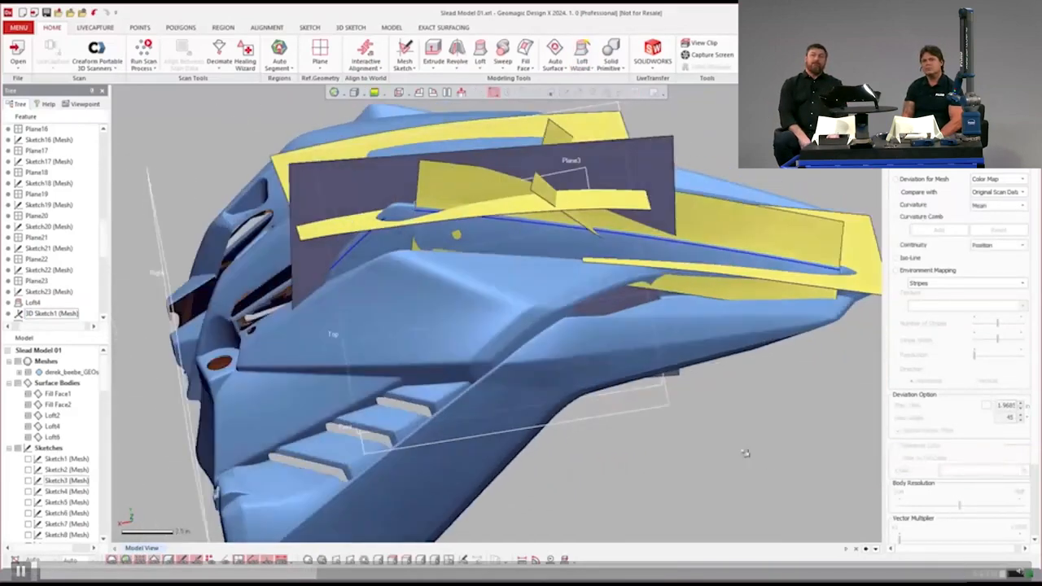
Loft the short region behind the side panel along a 3D sketch curve, with 13 spline points per section
{"action": "left_click", "coordinate": [392, 27]}
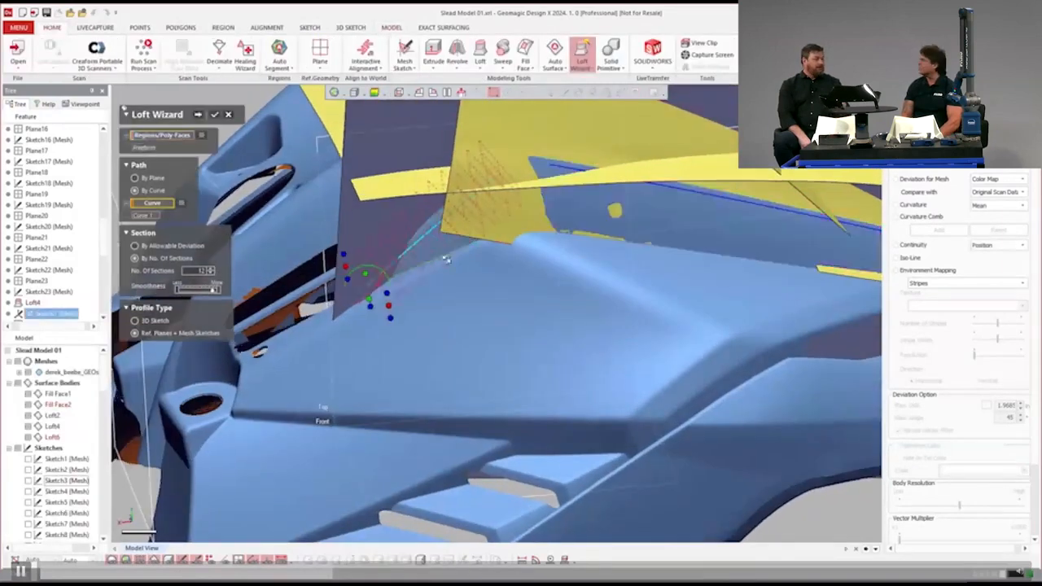
{"action": "right_click_drag", "start_coordinate": [446, 259], "coordinate": [442, 264]}
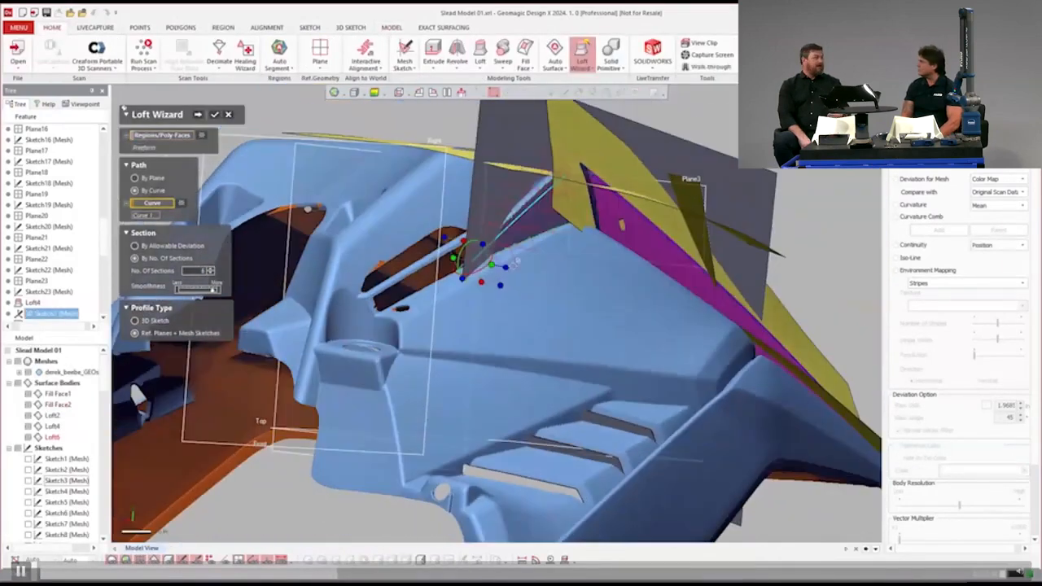
{"action": "right_click_drag", "start_coordinate": [488, 277], "coordinate": [440, 341]}
{"action": "left_click", "coordinate": [198, 114]}
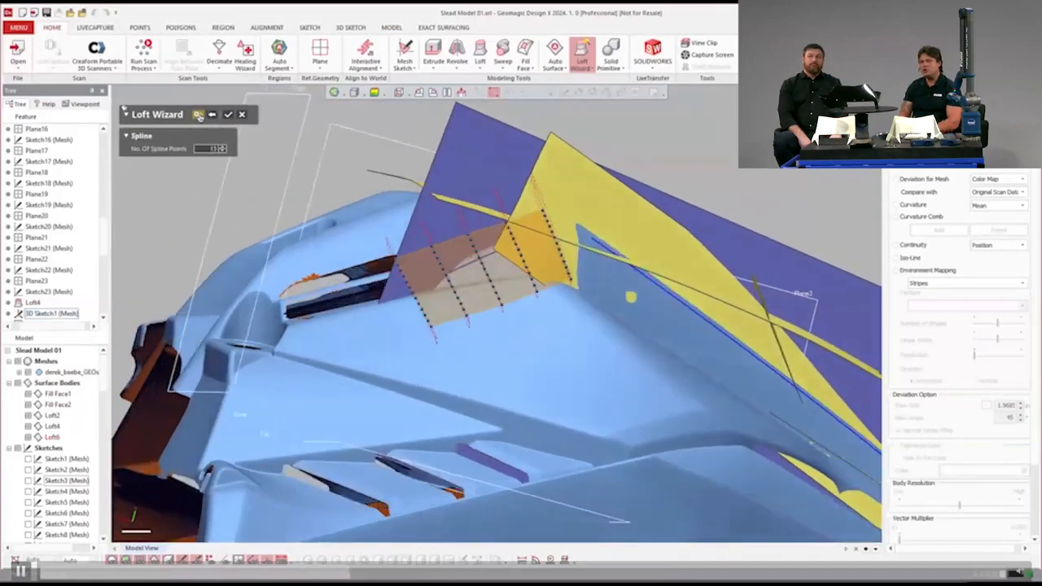
{"action": "left_click", "coordinate": [211, 114]}
{"action": "left_click", "coordinate": [210, 114]}
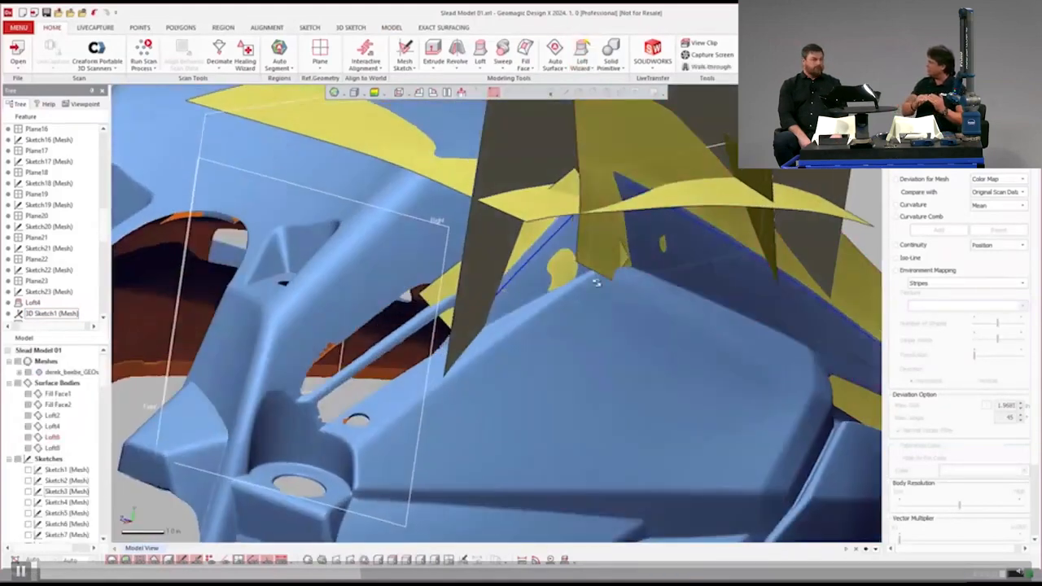
Start the Extend Surface command for the lofted surfaces
{"action": "left_click", "coordinate": [391, 26]}
{"action": "left_click", "coordinate": [710, 54]}
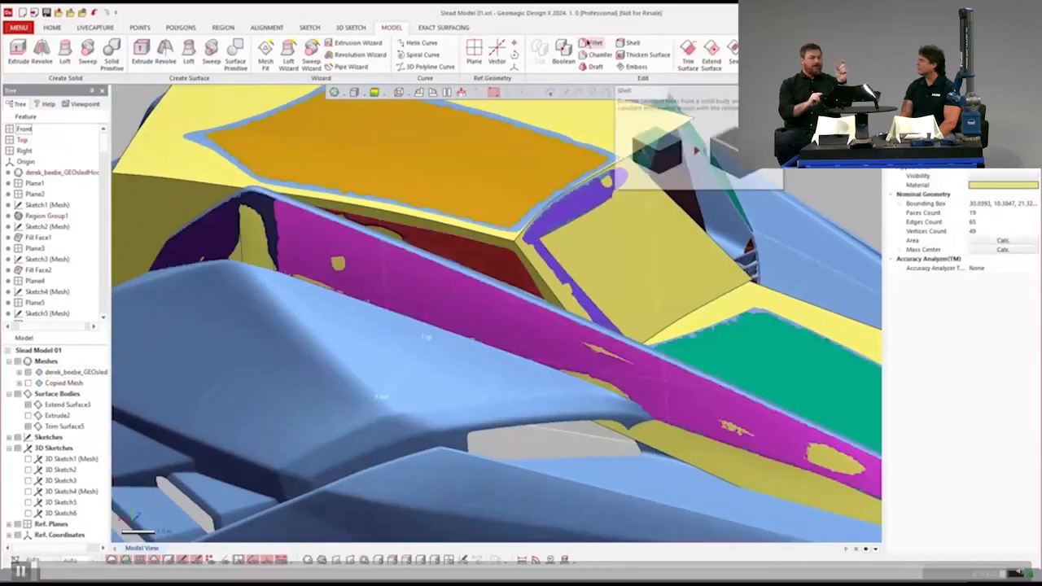
Apply a constant 0.5 in. fillet to the two edges bordering the side-window recess
{"action": "left_click", "coordinate": [513, 263]}
{"action": "right_click_drag", "start_coordinate": [513, 263], "coordinate": [480, 214]}
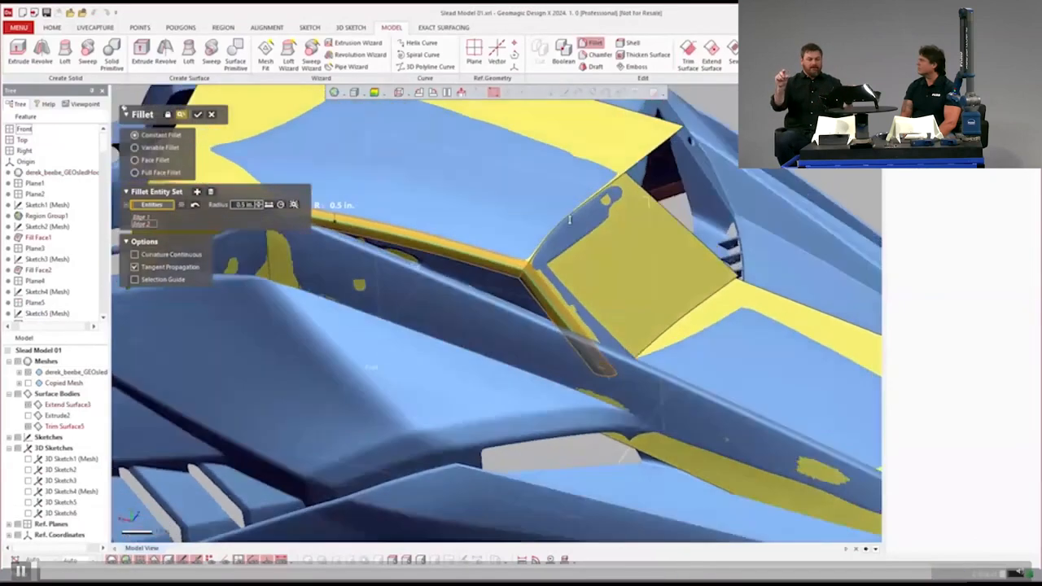
{"action": "left_click", "coordinate": [198, 114]}
Fillet the edge between the roof and windshield face with a constant radius of 0.3 in
{"action": "right_click_drag", "start_coordinate": [471, 130], "coordinate": [480, 207]}
{"action": "left_click", "coordinate": [591, 42]}
{"action": "left_click", "coordinate": [577, 218]}
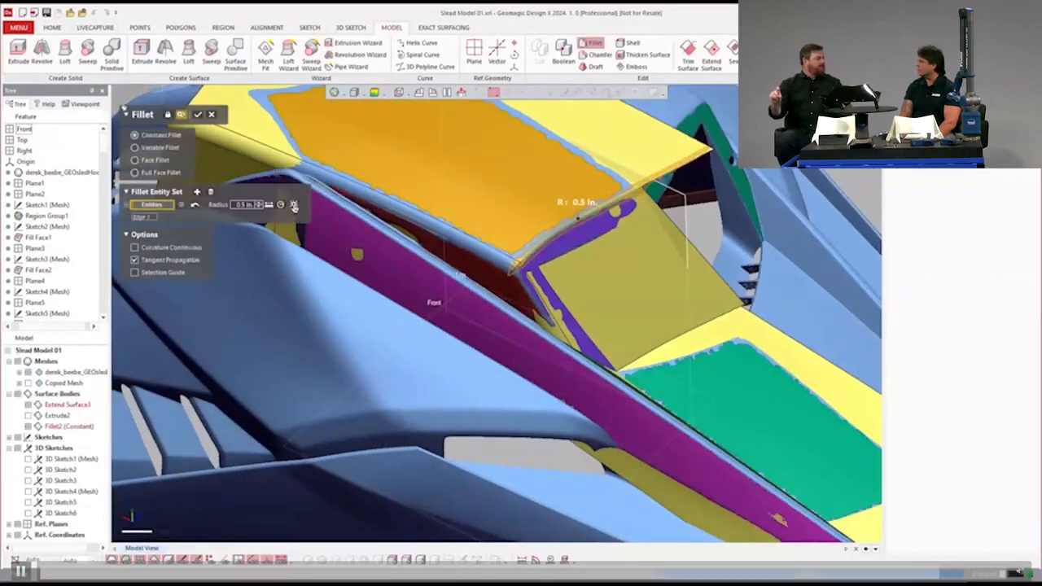
{"action": "left_click", "coordinate": [293, 204]}
{"action": "type", "text": "0.3"}
{"action": "key", "text": "Return"}
Trim the filleted surface body with the Front plane, keeping the half with the side panel
{"action": "right_click_drag", "start_coordinate": [468, 244], "coordinate": [519, 365]}
{"action": "scroll", "coordinate": [518, 365], "scroll_direction": "down", "scroll_amount": 3}
{"action": "left_click", "coordinate": [688, 54]}
{"action": "left_click", "coordinate": [501, 108]}
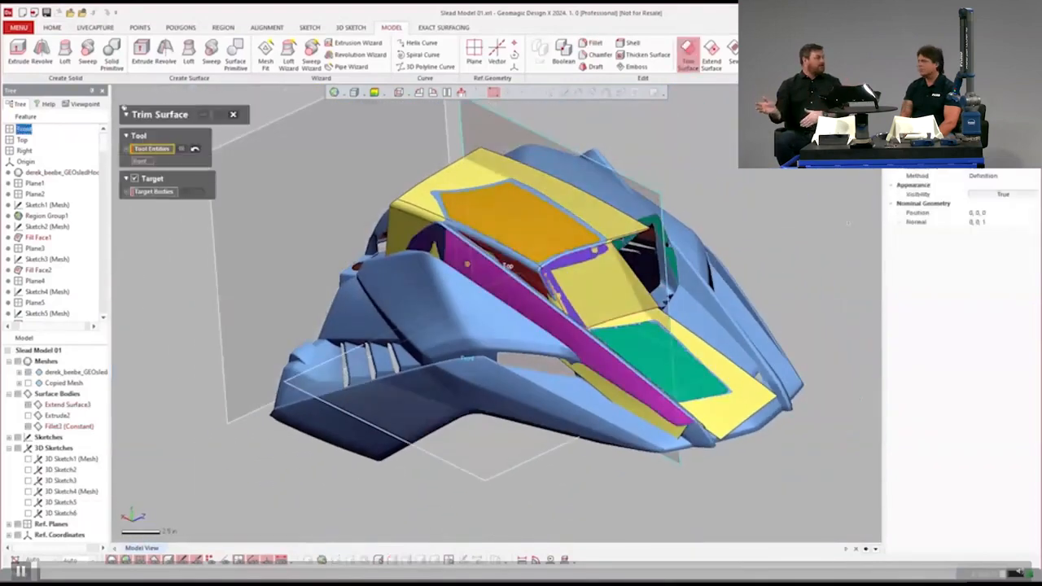
{"action": "left_click", "coordinate": [154, 190]}
{"action": "left_click", "coordinate": [423, 200]}
{"action": "left_click", "coordinate": [204, 114]}
{"action": "left_click", "coordinate": [427, 196]}
{"action": "left_click", "coordinate": [204, 114]}
{"action": "left_click", "coordinate": [326, 155]}
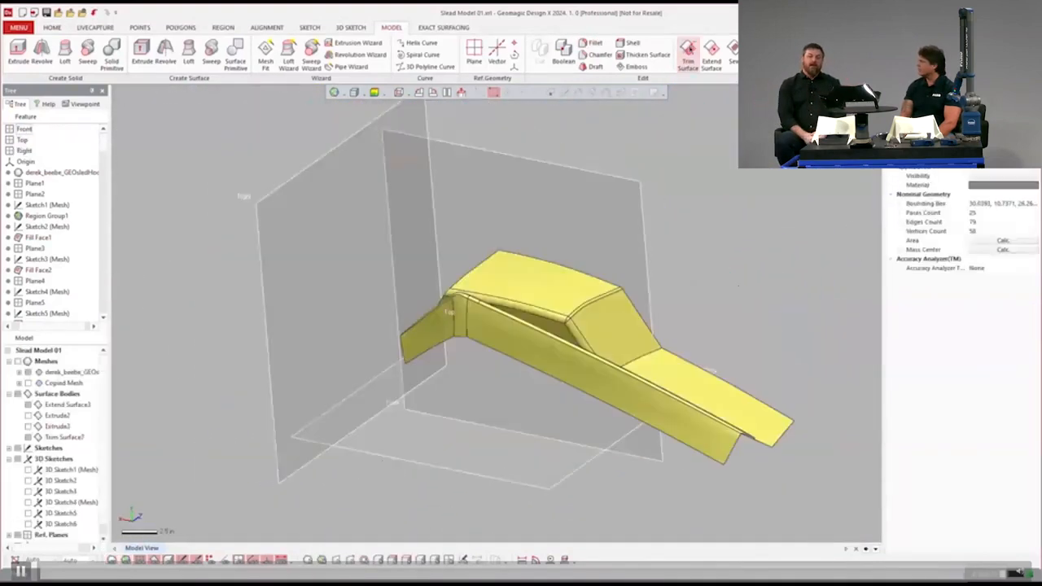
Trim the half surface body again with the extruded cutting surface, keeping the roof, hood and side panel portion
{"action": "left_click", "coordinate": [687, 54]}
{"action": "left_click", "coordinate": [521, 293]}
{"action": "left_click", "coordinate": [203, 114]}
{"action": "right_click_drag", "start_coordinate": [493, 397], "coordinate": [439, 358]}
{"action": "left_click", "coordinate": [431, 348]}
{"action": "left_click", "coordinate": [219, 115]}
{"action": "right_click_drag", "start_coordinate": [570, 342], "coordinate": [651, 391]}
{"action": "scroll", "coordinate": [651, 391], "scroll_direction": "up", "scroll_amount": 2}
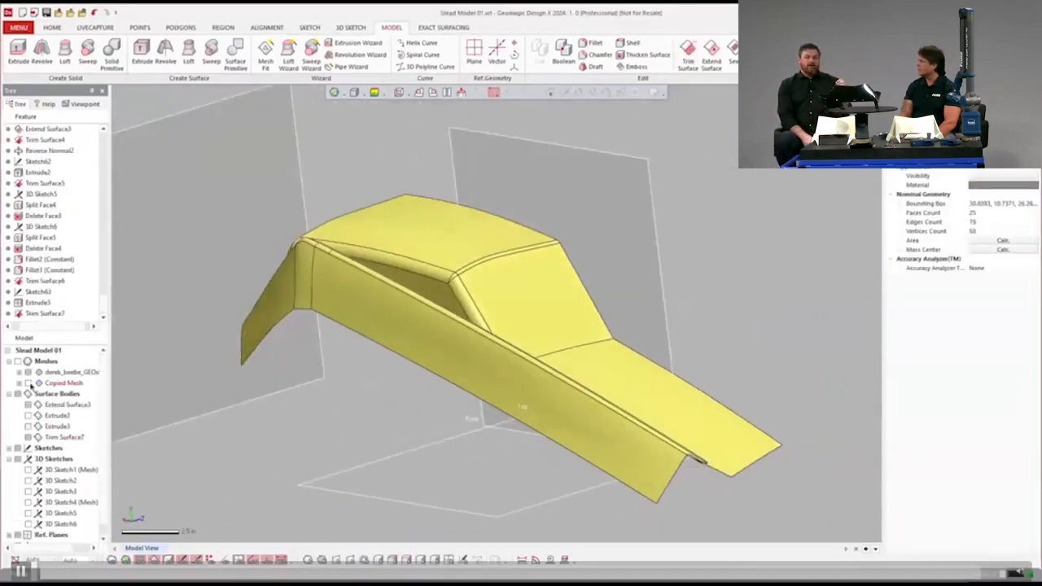
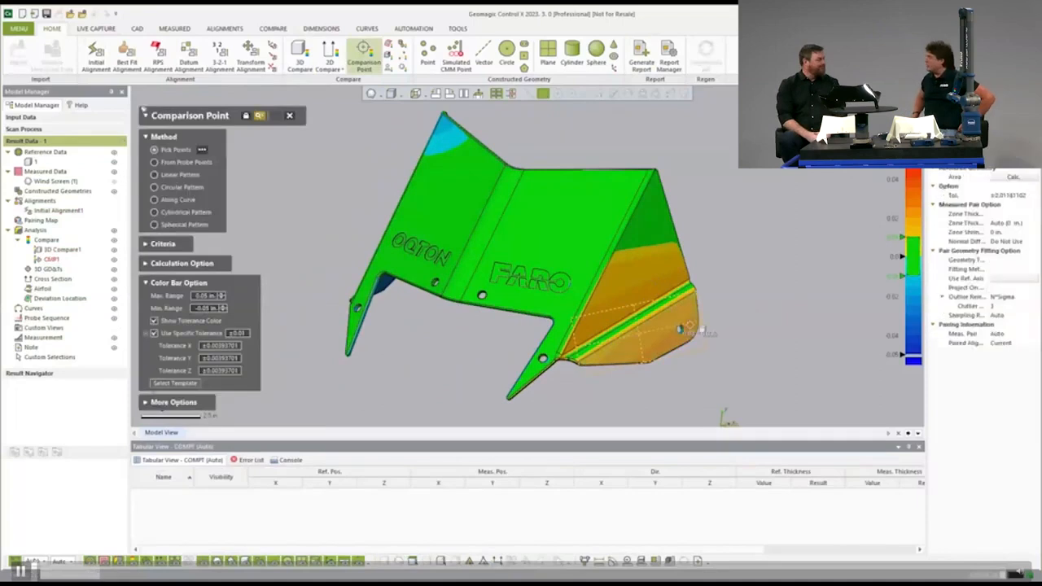
Pick comparison points across the orange and green side flap of the wind screen
{"action": "left_click", "coordinate": [797, 299]}
{"action": "left_click", "coordinate": [680, 329]}
{"action": "scroll", "coordinate": [661, 211], "scroll_direction": "up", "scroll_amount": 3}
{"action": "left_click", "coordinate": [656, 203]}
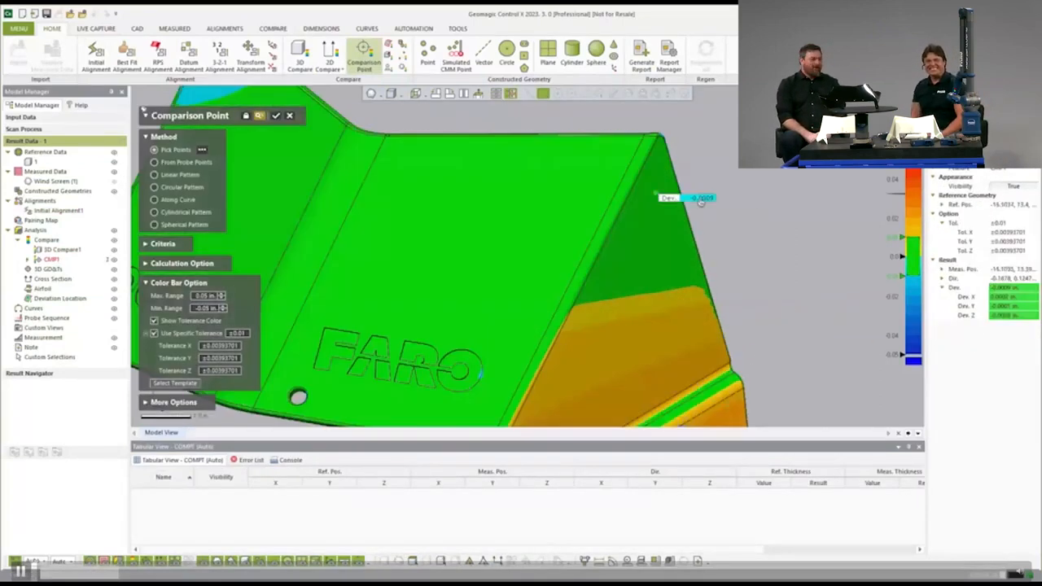
{"action": "left_click", "coordinate": [696, 198]}
{"action": "scroll", "coordinate": [706, 194], "scroll_direction": "up", "scroll_amount": 3}
{"action": "scroll", "coordinate": [718, 193], "scroll_direction": "down", "scroll_amount": 7}
{"action": "scroll", "coordinate": [775, 227], "scroll_direction": "up", "scroll_amount": 1}
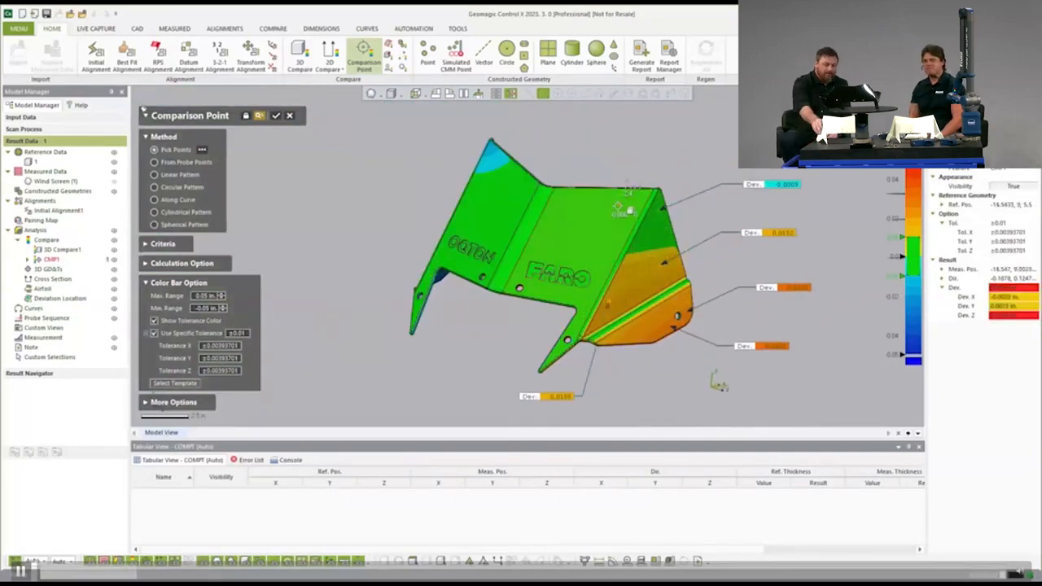
Add comparison points across the OQTON and FARO faces and accept the comparison point set
{"action": "left_click", "coordinate": [396, 218]}
{"action": "left_click", "coordinate": [570, 237]}
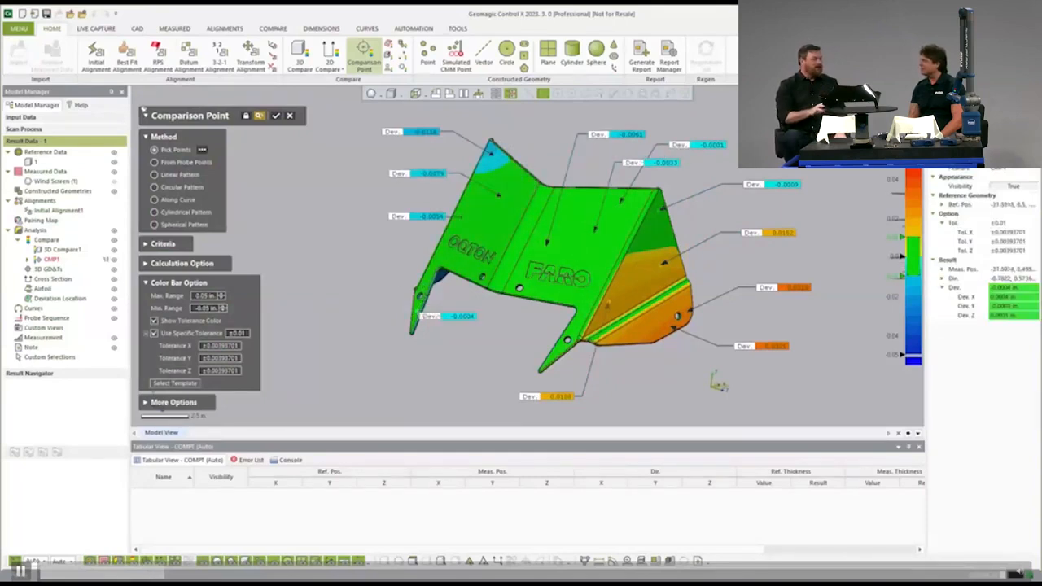
{"action": "left_click", "coordinate": [276, 115]}
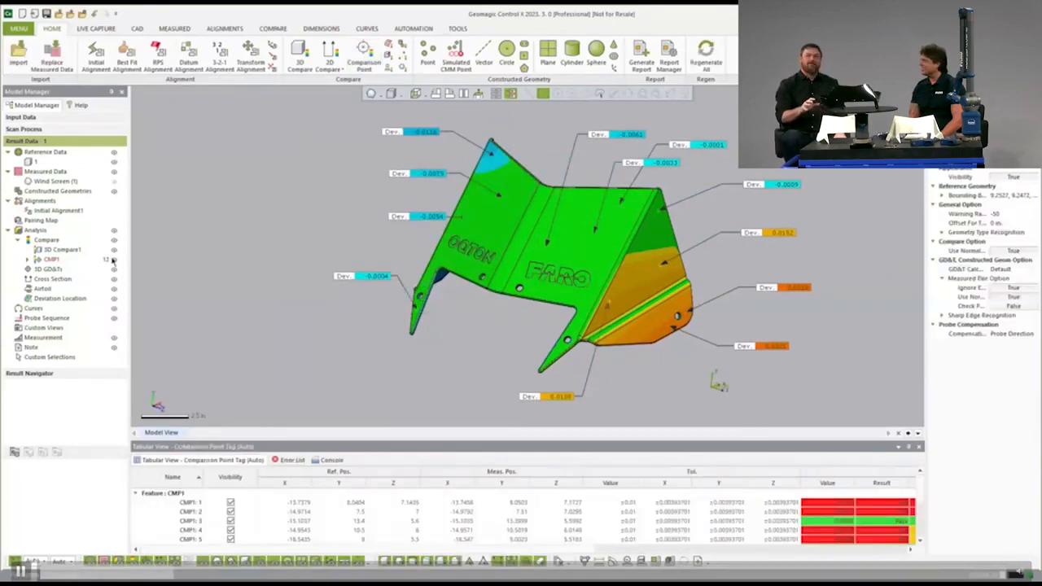
Create a second comparison point set covering the opposite side flap and the FARO face
{"action": "left_click", "coordinate": [364, 55]}
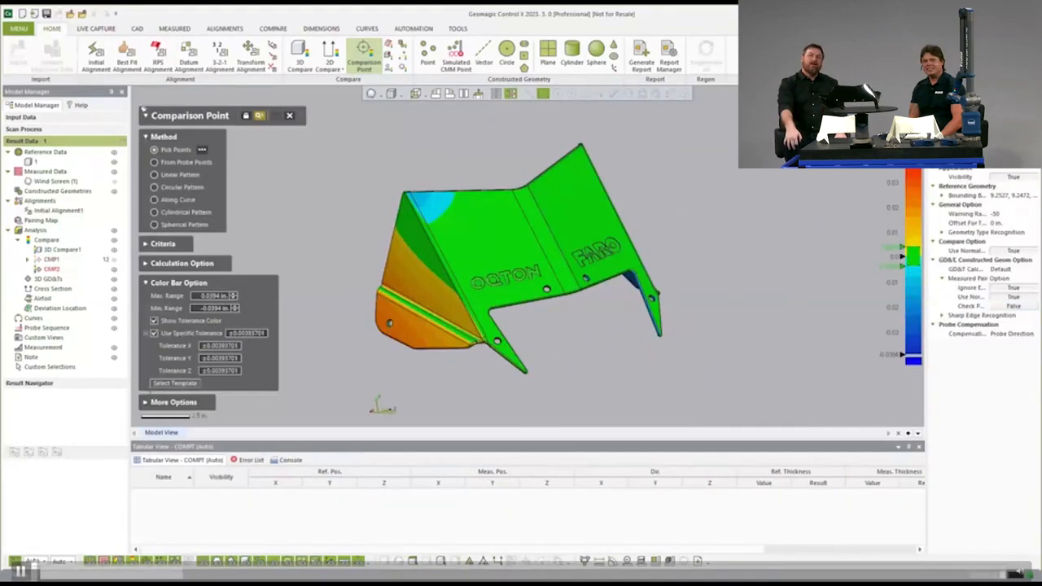
{"action": "left_click", "coordinate": [581, 150]}
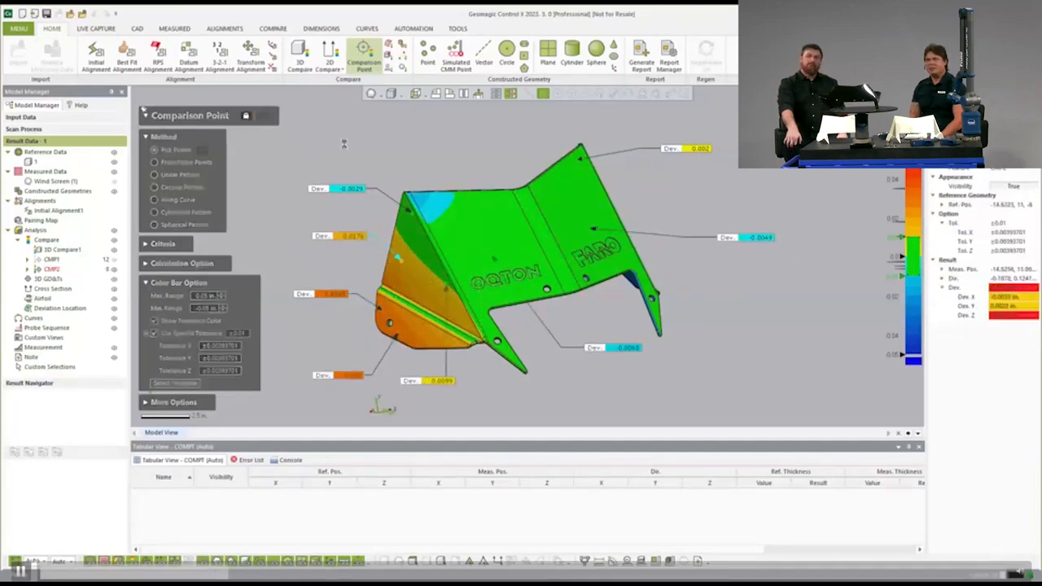
Hide both comparison point sets, leaving only the 3D comparison colour map on the part
{"action": "left_click", "coordinate": [51, 278]}
{"action": "left_click", "coordinate": [60, 267]}
{"action": "left_click", "coordinate": [57, 451]}
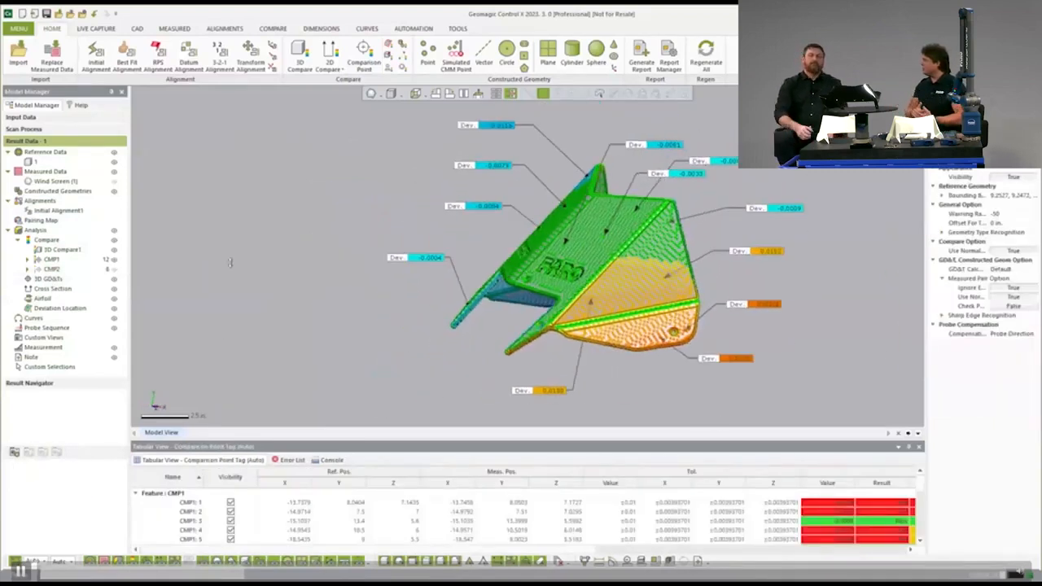
{"action": "left_click", "coordinate": [51, 259]}
{"action": "left_click", "coordinate": [114, 259]}
{"action": "right_click_drag", "start_coordinate": [244, 272], "coordinate": [317, 277]}
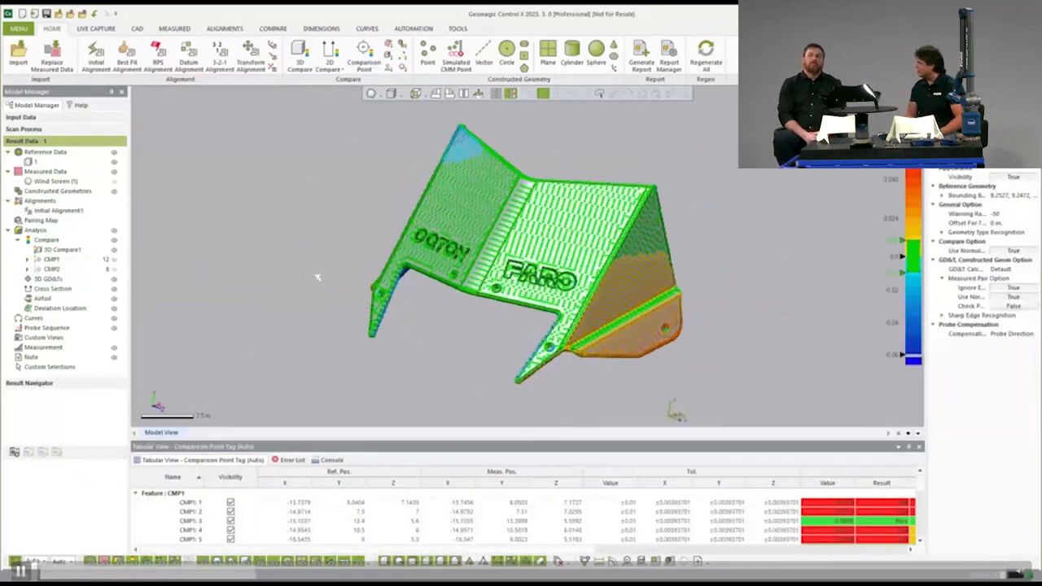
Add an angular dimension between the OQTON and FARO faces with a tolerance of ±0.15
{"action": "left_click", "coordinate": [320, 28]}
{"action": "left_click", "coordinate": [202, 57]}
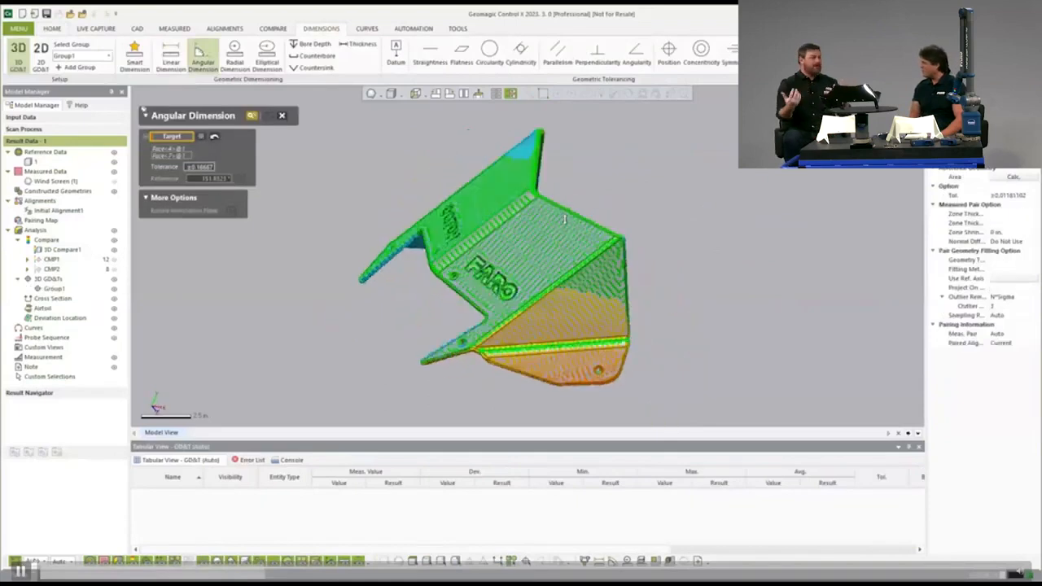
{"action": "left_click", "coordinate": [565, 283]}
{"action": "right_click_drag", "start_coordinate": [565, 290], "coordinate": [610, 288]}
{"action": "left_click", "coordinate": [213, 167]}
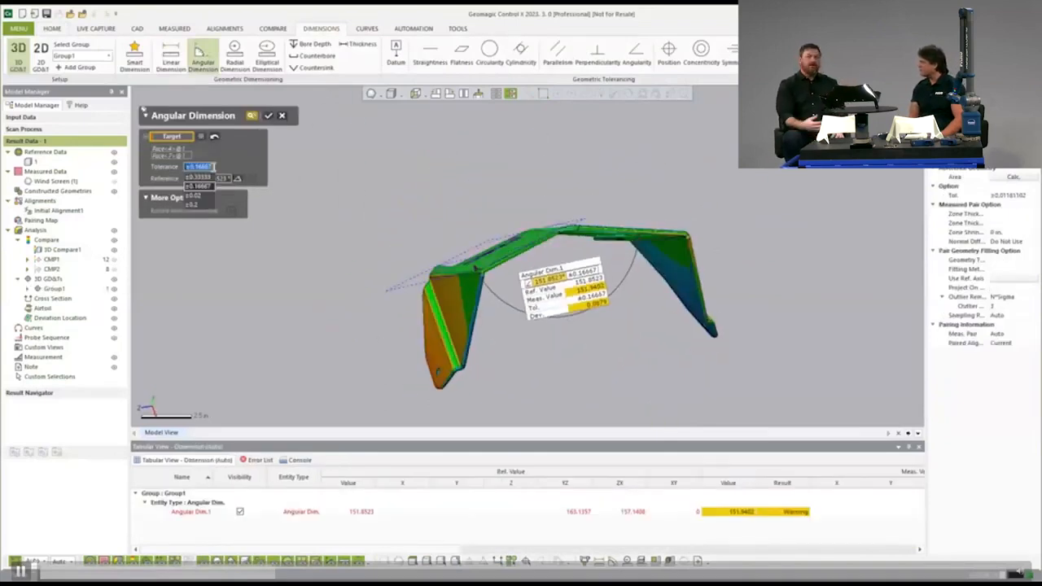
{"action": "left_click", "coordinate": [269, 115]}
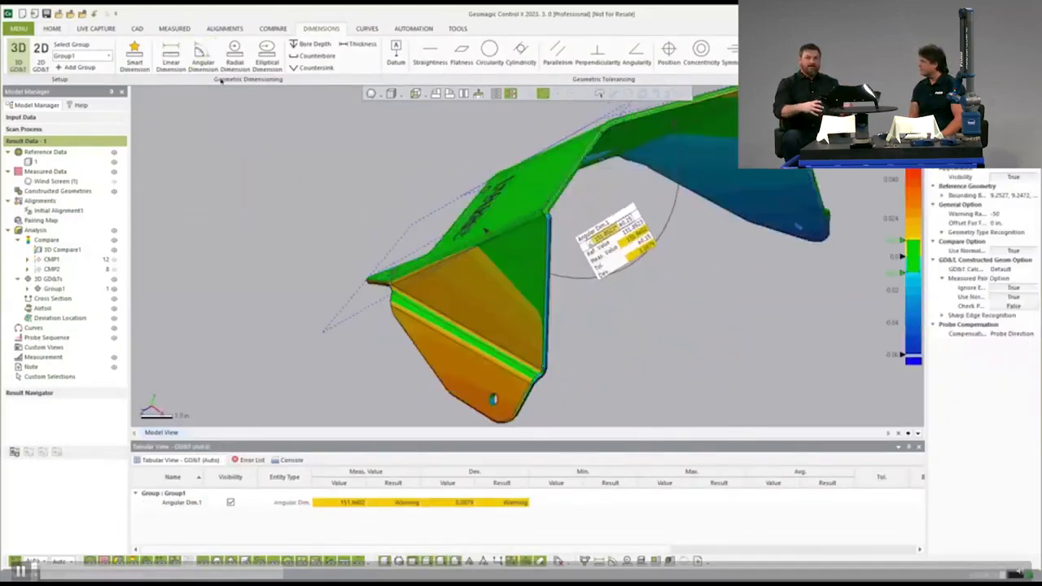
Add an angular dimension between one side flap and its bent lower tab with a tolerance of ±0.5
{"action": "left_click", "coordinate": [209, 65]}
{"action": "left_click", "coordinate": [411, 259]}
{"action": "left_click", "coordinate": [399, 333]}
{"action": "right_click_drag", "start_coordinate": [371, 295], "coordinate": [379, 314]}
{"action": "right_click_drag", "start_coordinate": [306, 393], "coordinate": [316, 295], "text": "ctrl"}
{"action": "left_click", "coordinate": [318, 333]}
{"action": "left_click", "coordinate": [268, 116]}
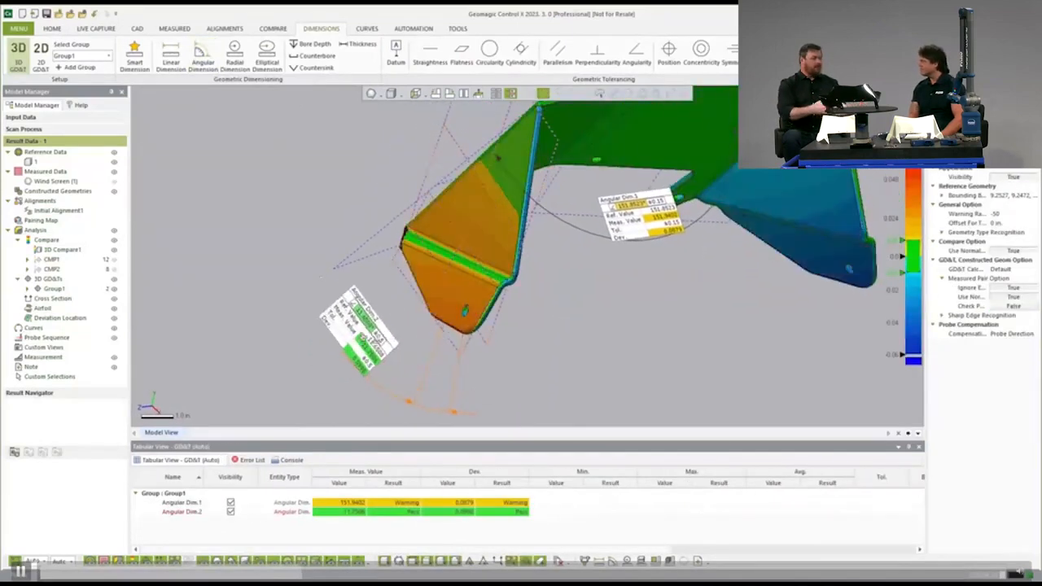
Add a matching angular dimension between the opposite side flap and its bent lower tab, using a ±0.5 tolerance
{"action": "right_click_drag", "start_coordinate": [650, 349], "coordinate": [668, 349]}
{"action": "left_click", "coordinate": [204, 60]}
{"action": "left_click", "coordinate": [745, 245]}
{"action": "left_click", "coordinate": [760, 320]}
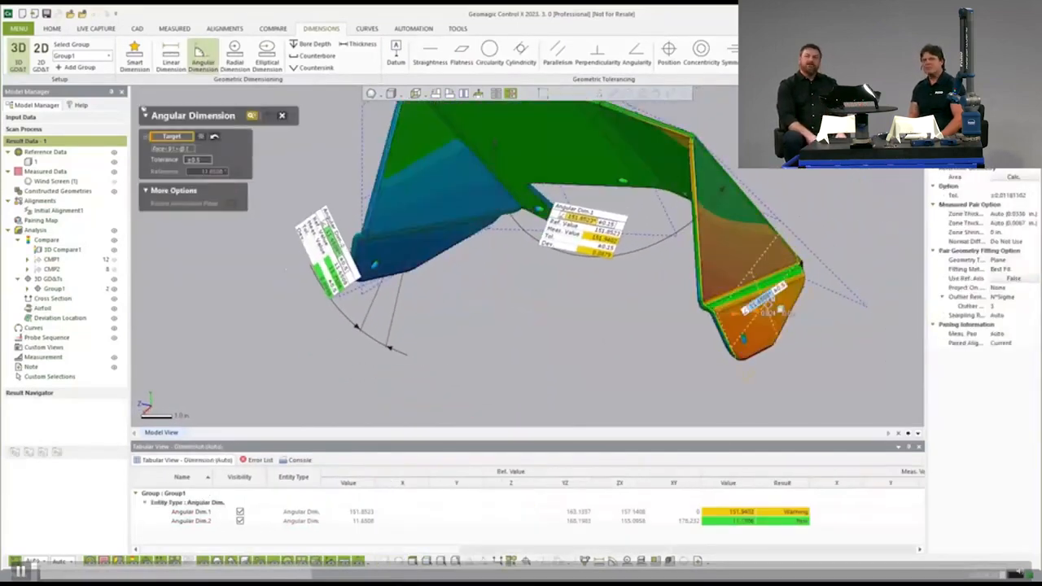
{"action": "right_click_drag", "start_coordinate": [758, 314], "coordinate": [776, 385]}
{"action": "left_click", "coordinate": [820, 380]}
{"action": "right_click_drag", "start_coordinate": [716, 341], "coordinate": [470, 400]}
{"action": "scroll", "coordinate": [765, 342], "scroll_direction": "down", "scroll_amount": 3}
{"action": "right_click_drag", "start_coordinate": [330, 245], "coordinate": [784, 268]}
{"action": "scroll", "coordinate": [784, 267], "scroll_direction": "up", "scroll_amount": 1}
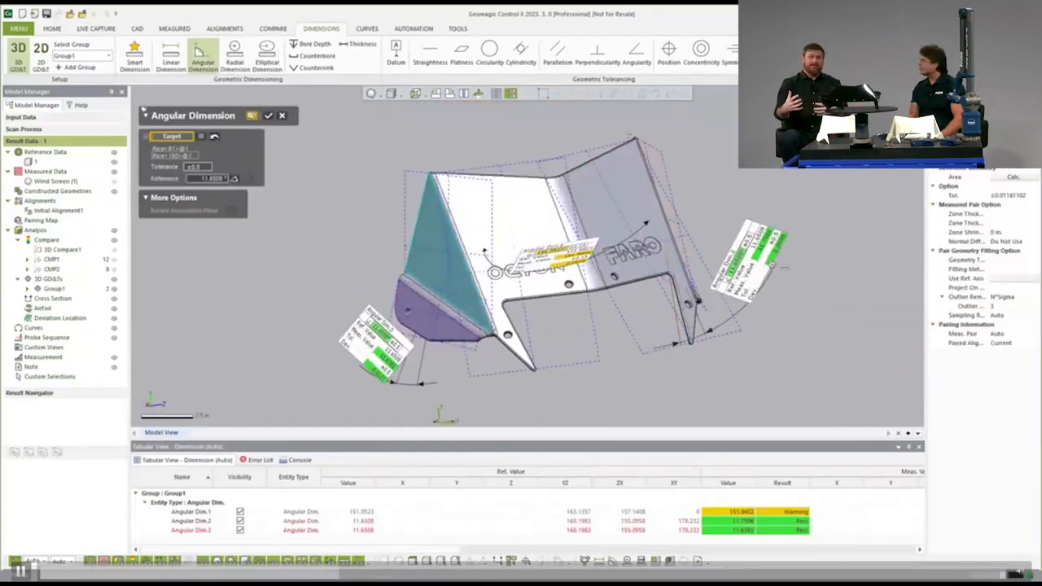
{"action": "left_click", "coordinate": [269, 116]}
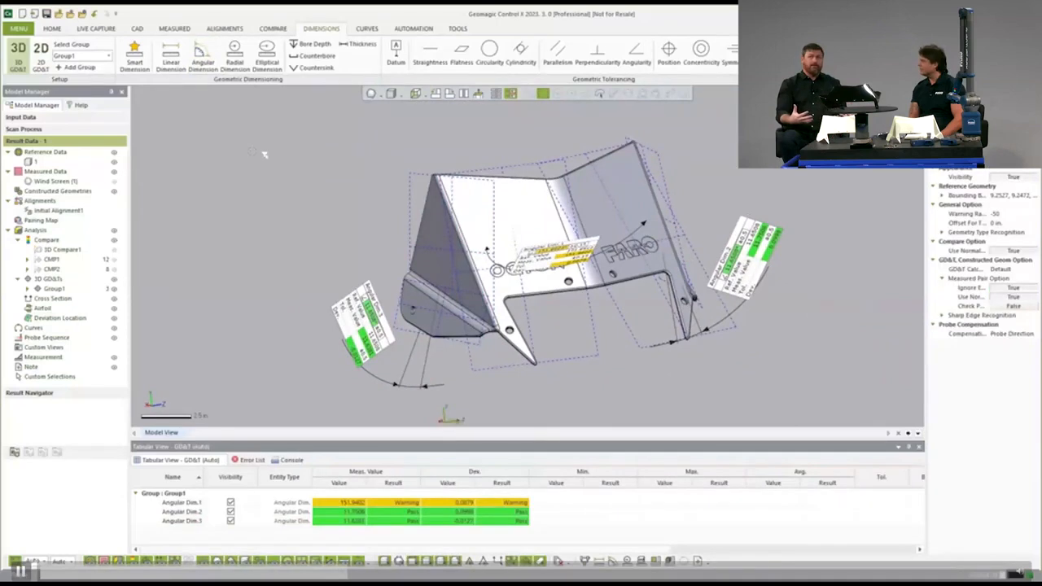
Add a new GD&T group and dimension the hole diameter in the OQTON-side bent lower tab with a ±0.05 tolerance
{"action": "right_click_drag", "start_coordinate": [693, 298], "coordinate": [663, 282]}
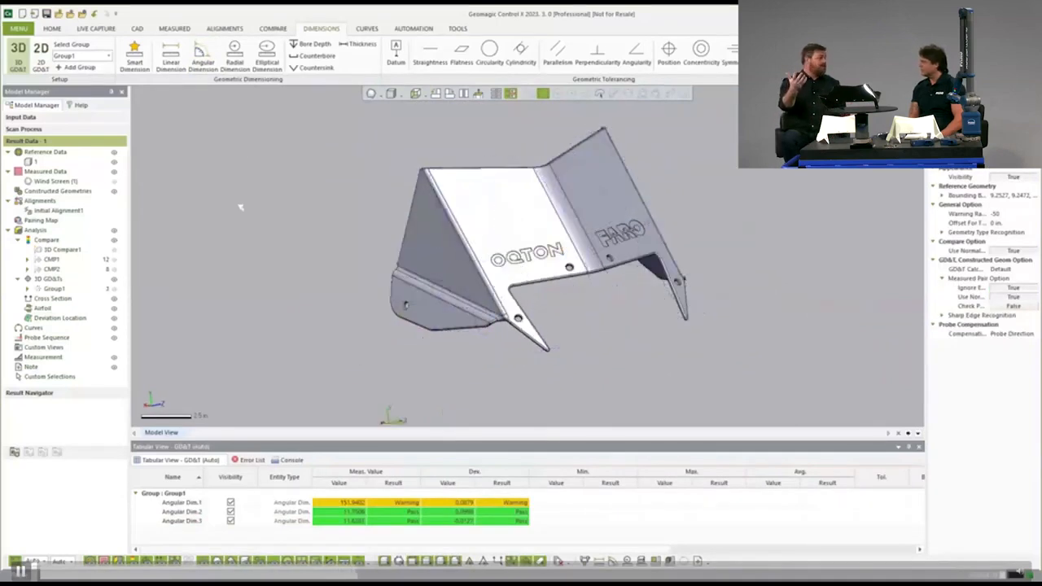
{"action": "left_click", "coordinate": [73, 68]}
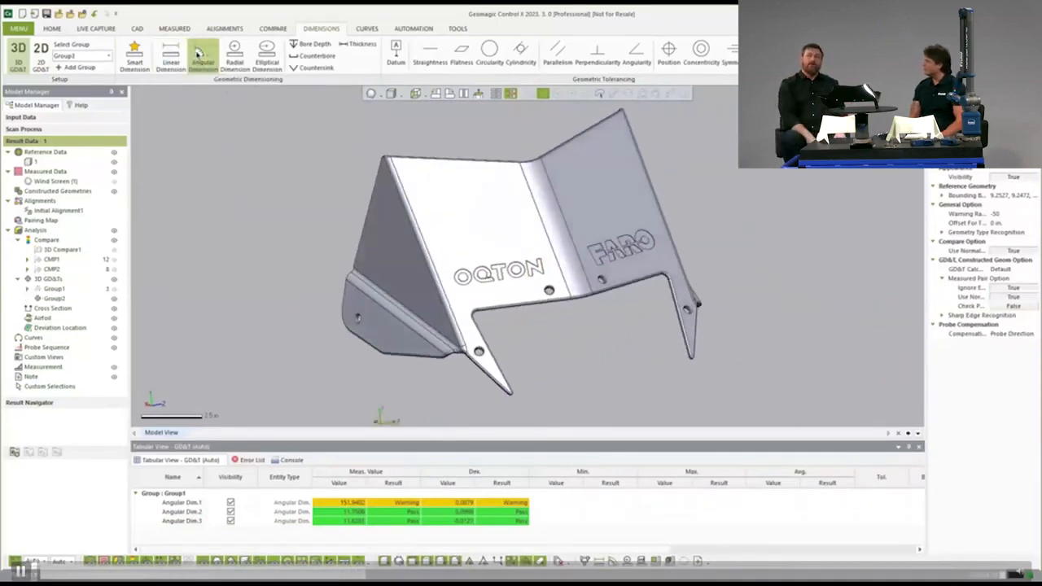
{"action": "left_click", "coordinate": [234, 55]}
{"action": "scroll", "coordinate": [342, 321], "scroll_direction": "up", "scroll_amount": 7}
{"action": "left_click", "coordinate": [498, 288]}
{"action": "scroll", "coordinate": [399, 256], "scroll_direction": "down", "scroll_amount": 4}
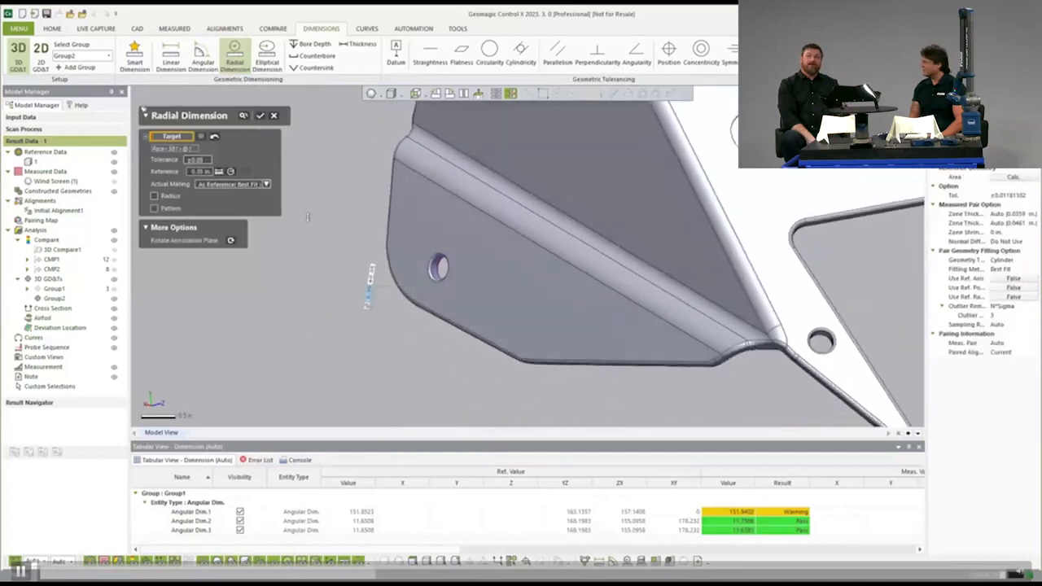
{"action": "left_click", "coordinate": [259, 114]}
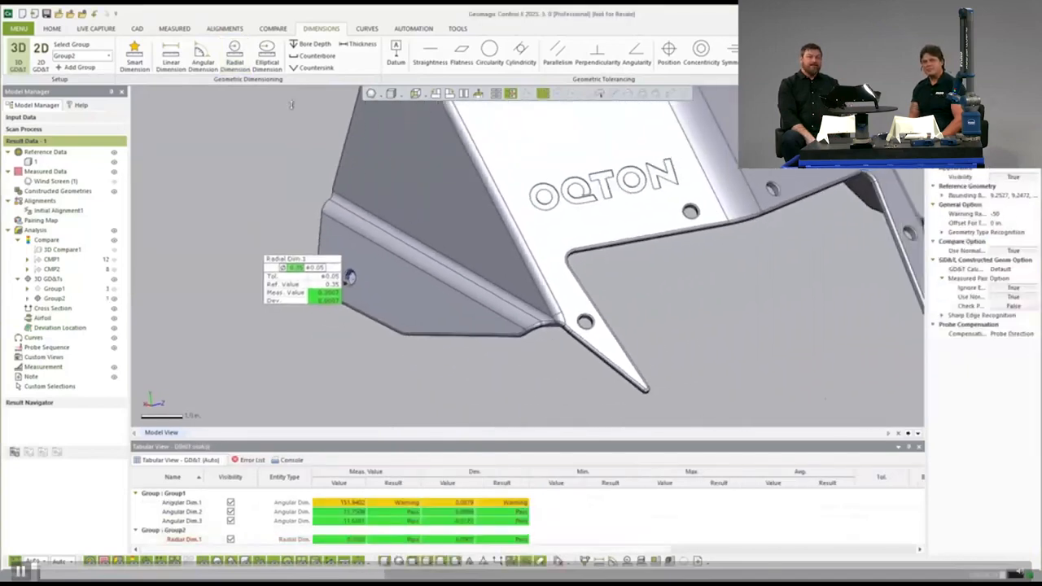
Dimension the diameter of the hole in the pointed leg below the OQTON face with a ±0.05 tolerance
{"action": "left_click", "coordinate": [234, 56]}
{"action": "scroll", "coordinate": [586, 322], "scroll_direction": "up", "scroll_amount": 7}
{"action": "left_click", "coordinate": [581, 314]}
{"action": "left_click", "coordinate": [259, 115]}
{"action": "scroll", "coordinate": [518, 276], "scroll_direction": "down", "scroll_amount": 5}
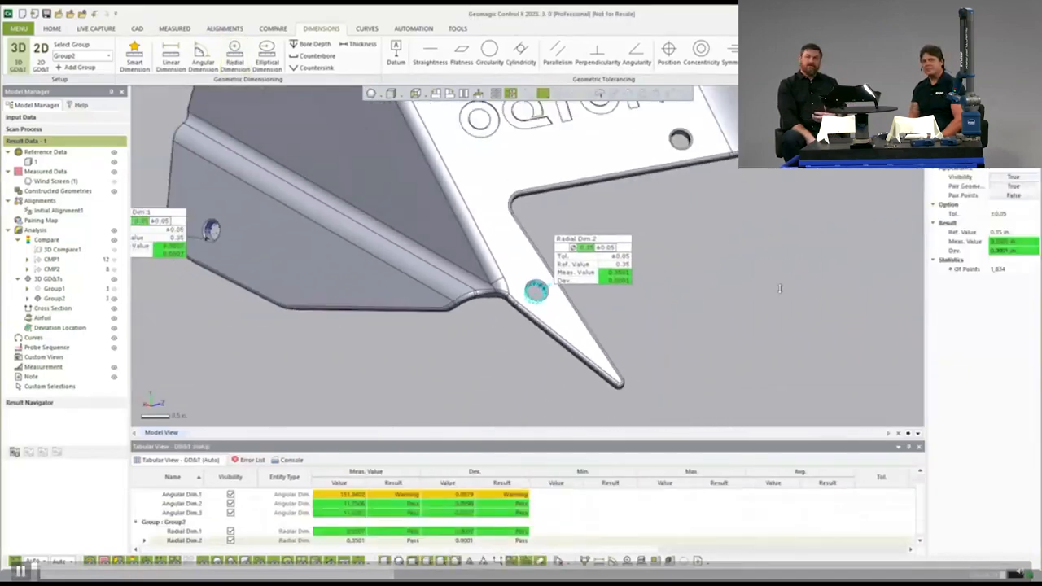
Dimension the diameter of the hole beside the OQTON lettering, near the central bend, with a ±0.05 tolerance
{"action": "scroll", "coordinate": [779, 288], "scroll_direction": "down", "scroll_amount": 4}
{"action": "scroll", "coordinate": [838, 199], "scroll_direction": "up", "scroll_amount": 3}
{"action": "left_click", "coordinate": [135, 55]}
{"action": "scroll", "coordinate": [504, 175], "scroll_direction": "up", "scroll_amount": 6}
{"action": "left_click", "coordinate": [764, 330]}
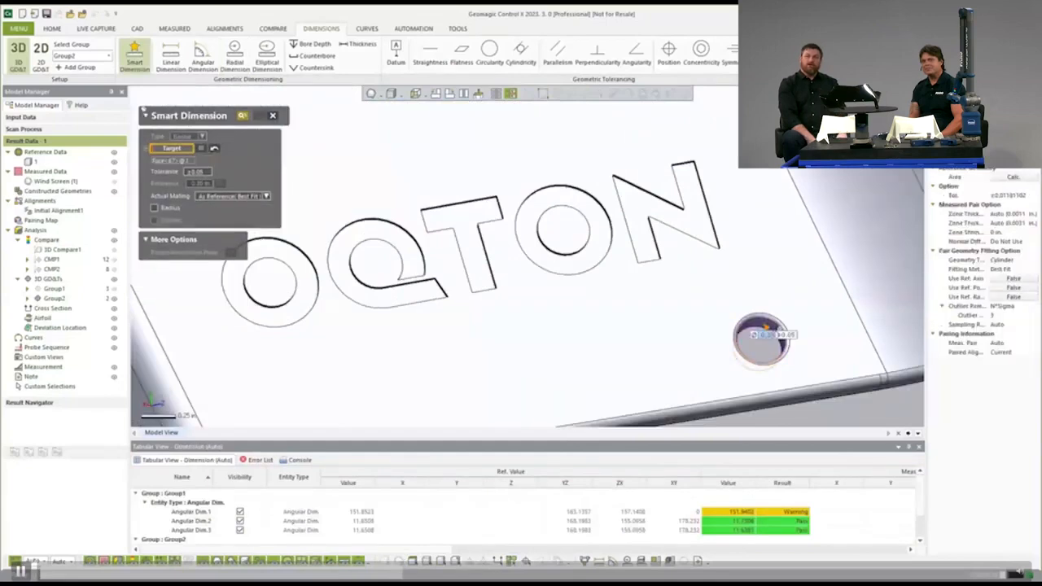
{"action": "scroll", "coordinate": [759, 345], "scroll_direction": "down", "scroll_amount": 6}
{"action": "left_click", "coordinate": [260, 114]}
Add a radial dimension with a ±0.05 tolerance to the hole below the FARO lettering and place its label beneath the edge
{"action": "left_click", "coordinate": [234, 56]}
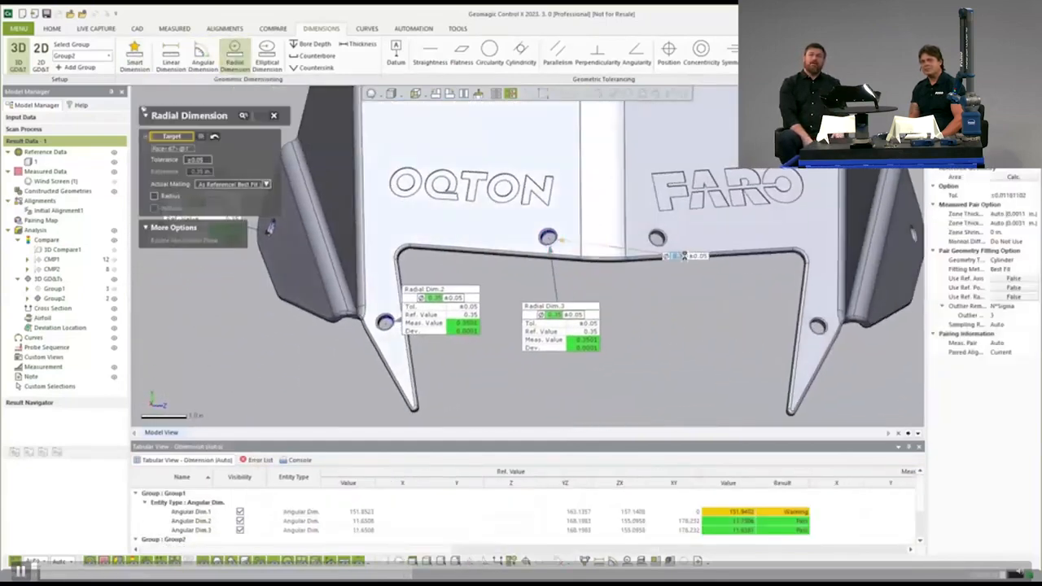
{"action": "scroll", "coordinate": [684, 248], "scroll_direction": "up", "scroll_amount": 6}
{"action": "left_click", "coordinate": [676, 228]}
{"action": "scroll", "coordinate": [651, 187], "scroll_direction": "down", "scroll_amount": 3}
{"action": "left_click_drag", "start_coordinate": [626, 140], "coordinate": [600, 312]}
{"action": "scroll", "coordinate": [581, 213], "scroll_direction": "down", "scroll_amount": 1}
{"action": "key", "text": "Return"}
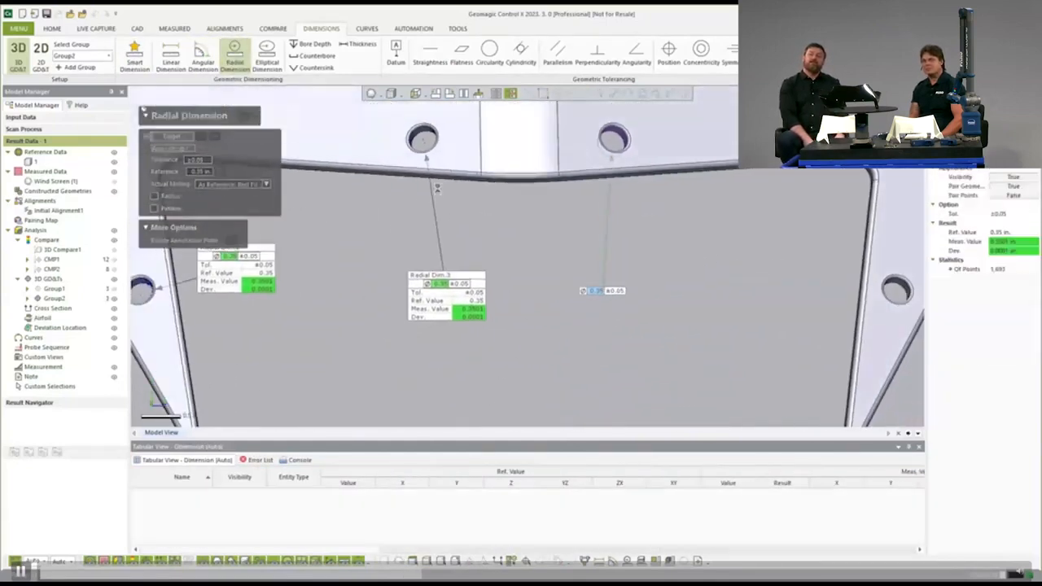
Dimension the hole diameters in the FARO-side pointed leg and bent lower tab, using a ±0.05 tolerance
{"action": "scroll", "coordinate": [437, 186], "scroll_direction": "down", "scroll_amount": 2}
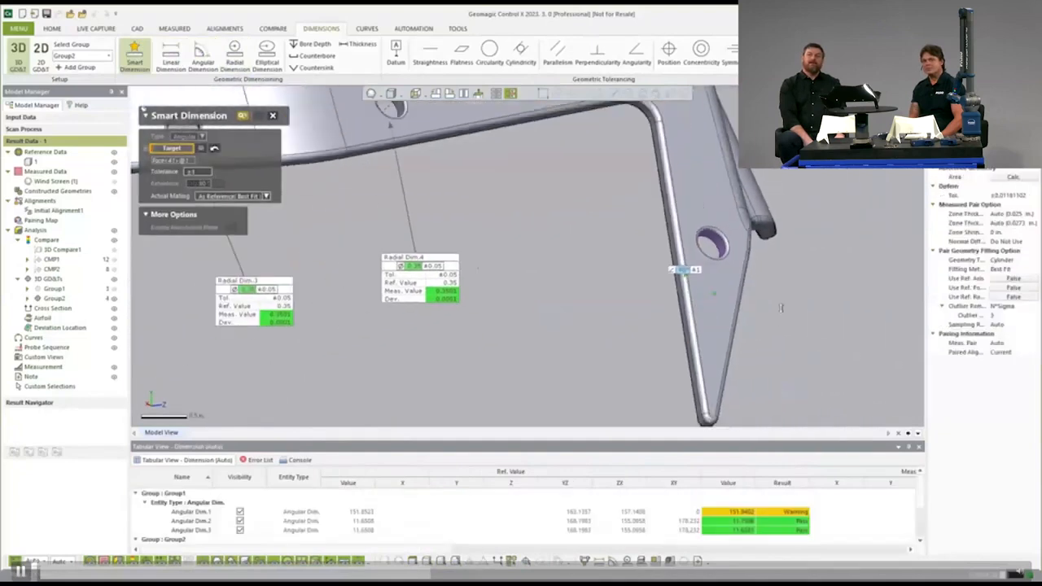
{"action": "left_click", "coordinate": [780, 308]}
{"action": "right_click_drag", "start_coordinate": [780, 307], "coordinate": [716, 244]}
{"action": "scroll", "coordinate": [716, 245], "scroll_direction": "down", "scroll_amount": 2}
{"action": "scroll", "coordinate": [812, 245], "scroll_direction": "up", "scroll_amount": 6}
{"action": "left_click", "coordinate": [834, 267]}
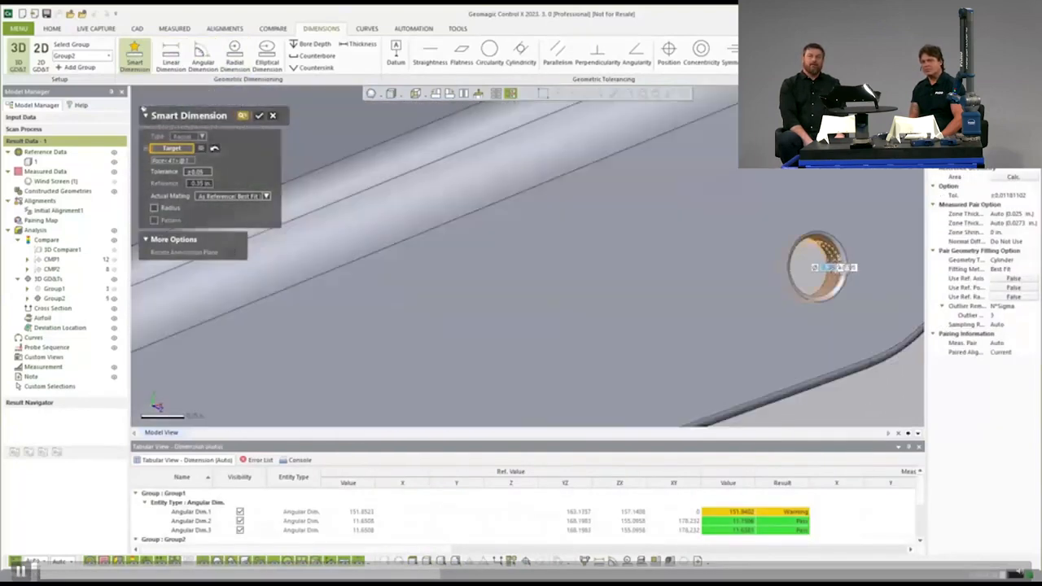
{"action": "scroll", "coordinate": [818, 268], "scroll_direction": "down", "scroll_amount": 3}
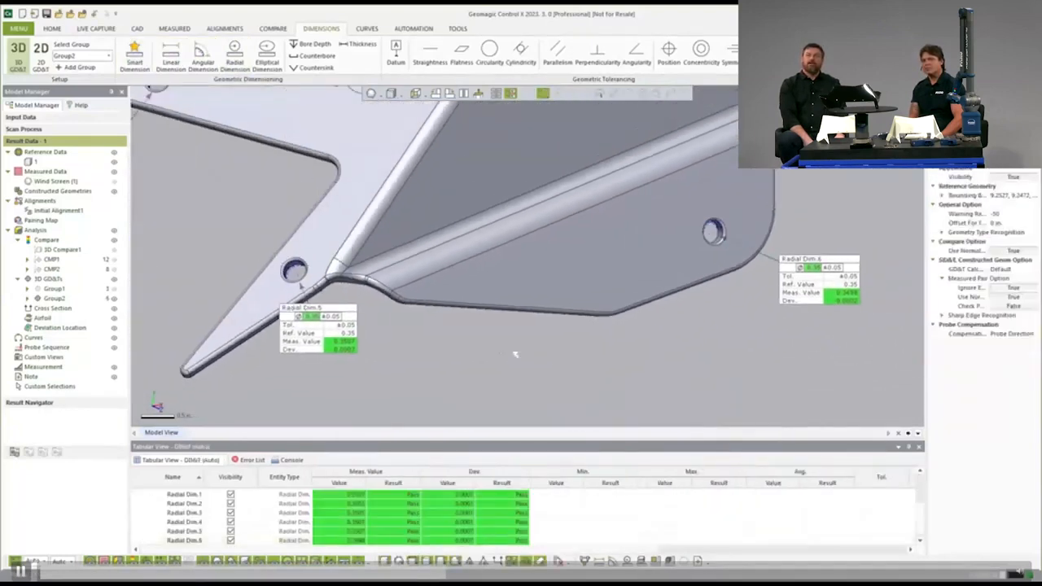
{"action": "right_click_drag", "start_coordinate": [455, 342], "coordinate": [528, 362]}
{"action": "scroll", "coordinate": [515, 354], "scroll_direction": "down", "scroll_amount": 3}
{"action": "left_click", "coordinate": [511, 399]}
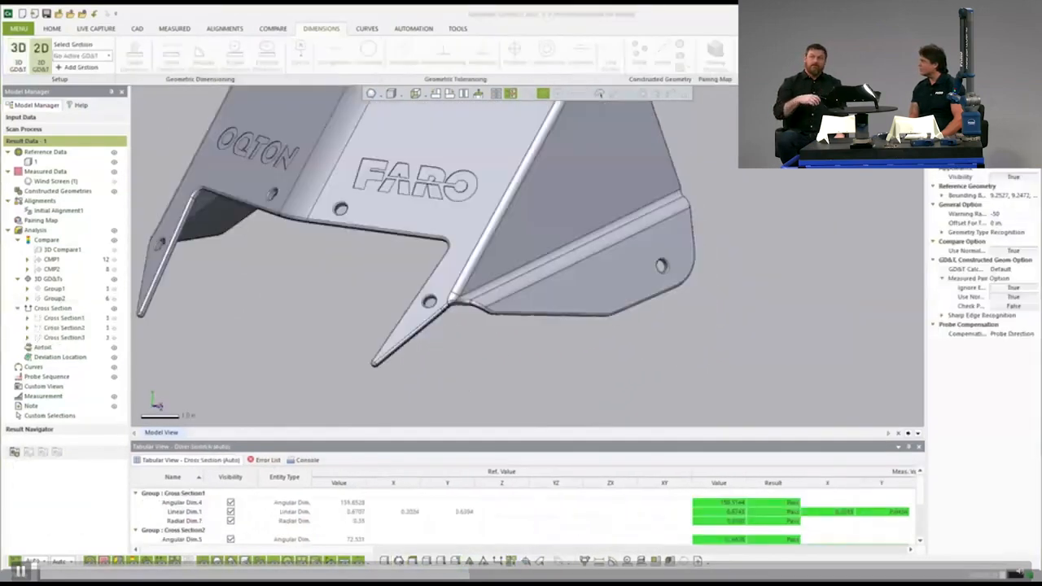
{"action": "scroll", "coordinate": [508, 155], "scroll_direction": "up", "scroll_amount": 5}
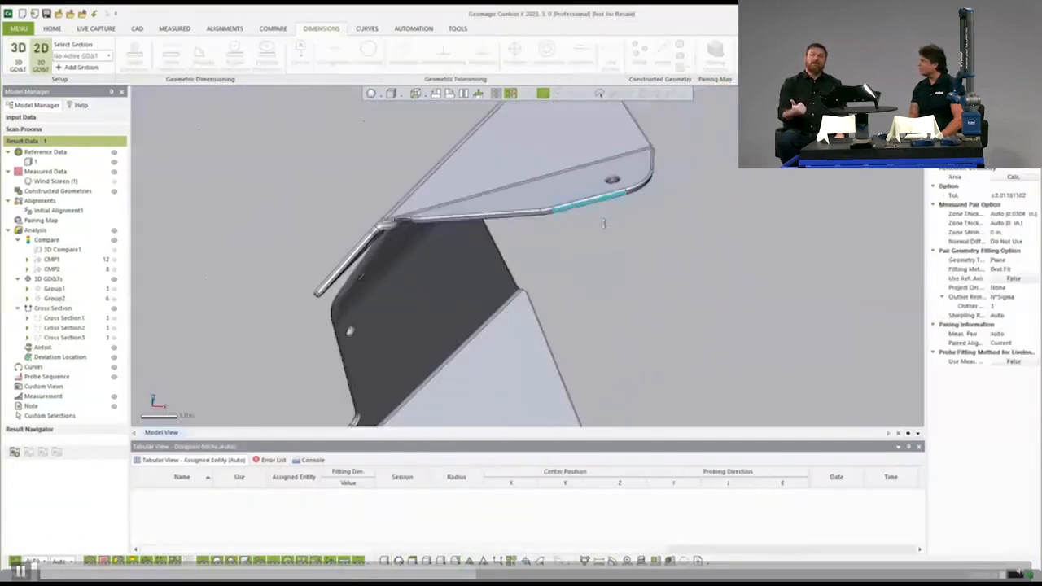
Add a disk-contact simulated CMM point on the central bend's upper edge, directed along Vector1, with search radius 0.2 in and depth 0.7 in
{"action": "left_click", "coordinate": [51, 28]}
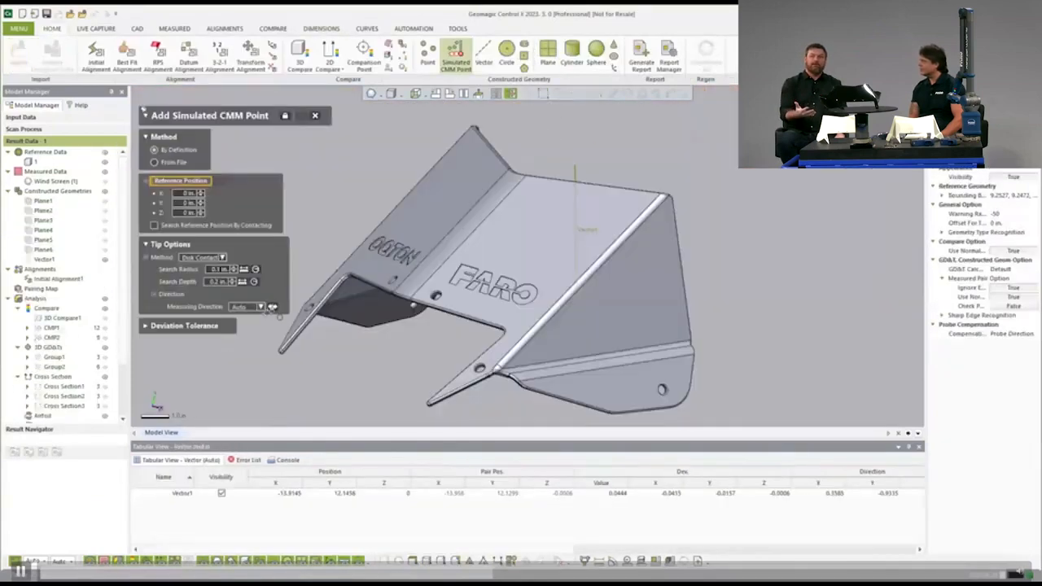
{"action": "left_click", "coordinate": [272, 306]}
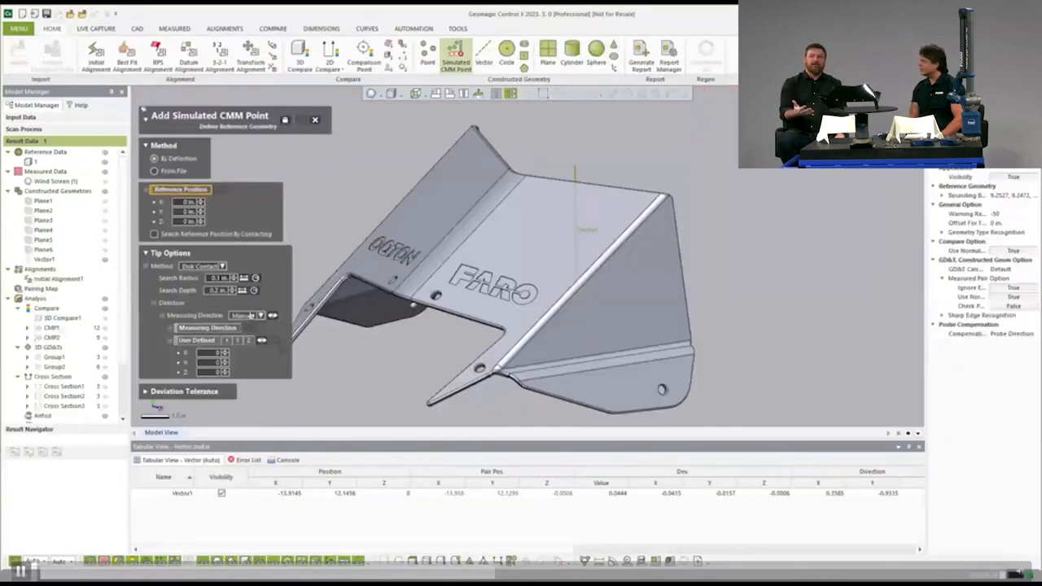
{"action": "left_click", "coordinate": [578, 172]}
{"action": "scroll", "coordinate": [513, 161], "scroll_direction": "up", "scroll_amount": 5}
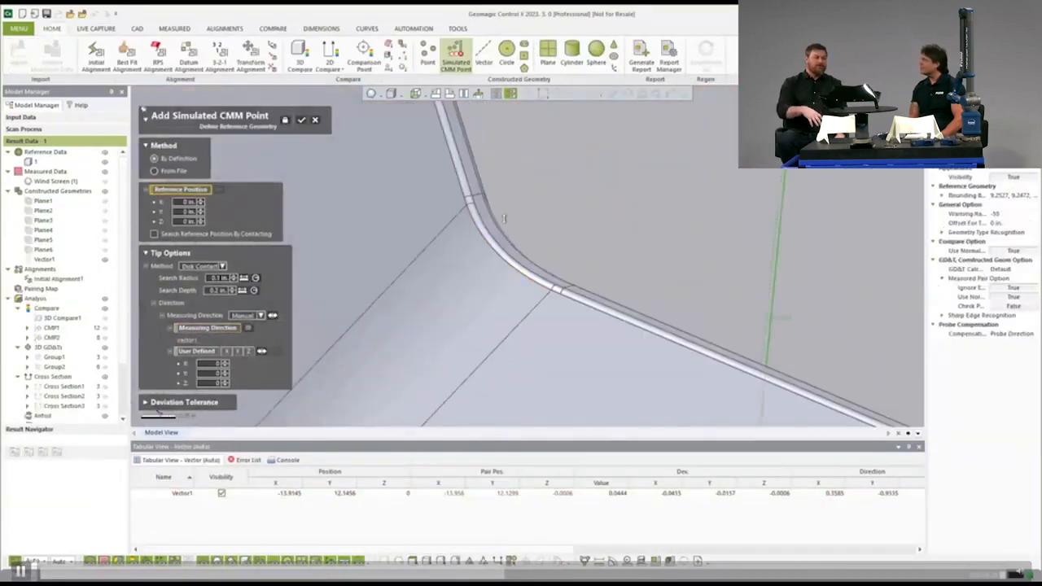
{"action": "left_click", "coordinate": [522, 259]}
{"action": "scroll", "coordinate": [515, 205], "scroll_direction": "down", "scroll_amount": 5}
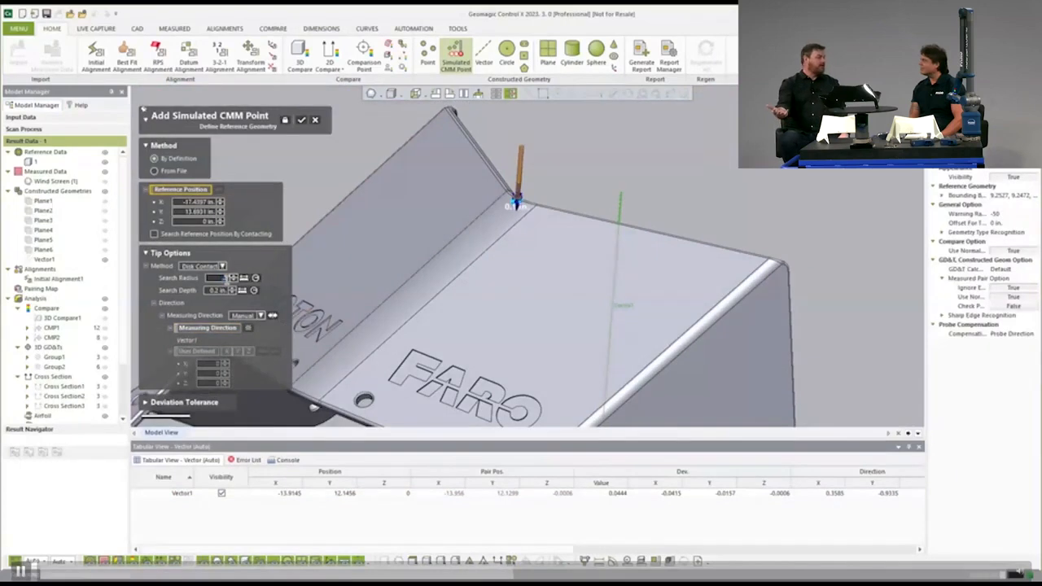
{"action": "right_click_drag", "start_coordinate": [629, 197], "coordinate": [761, 166]}
{"action": "scroll", "coordinate": [667, 167], "scroll_direction": "down", "scroll_amount": 3}
{"action": "key", "text": "Return"}
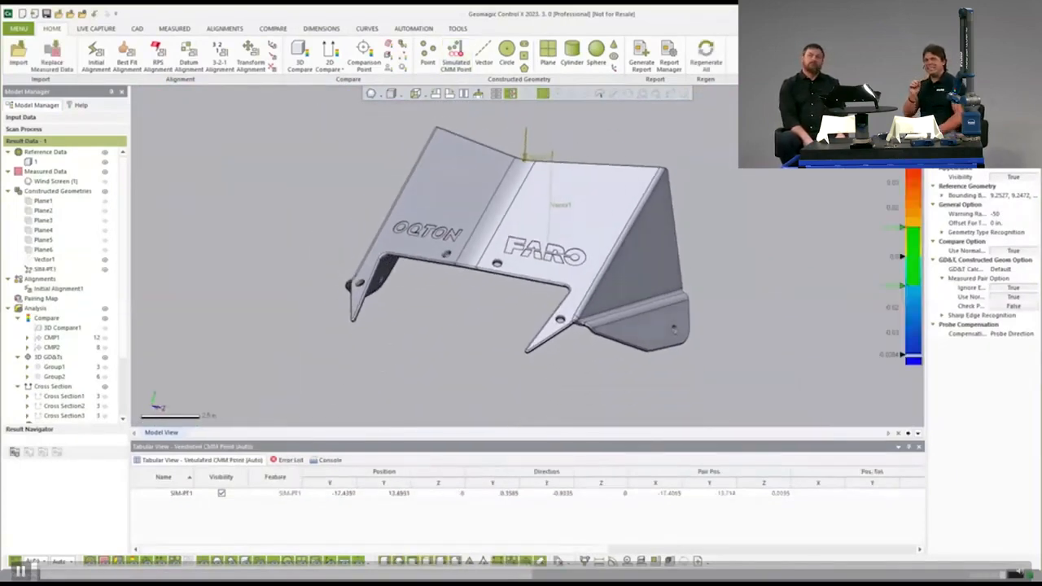
Show the constructed Plane1 across the lower tabs while keeping the other constructed planes hidden
{"action": "left_click", "coordinate": [104, 251]}
{"action": "left_click", "coordinate": [104, 201]}
{"action": "left_click", "coordinate": [104, 239]}
{"action": "right_click_drag", "start_coordinate": [619, 245], "coordinate": [537, 163]}
Add a third GD&T group with a linear dimension between Plane1 and the simulated CMM point on the bend, tolerance ±0.1
{"action": "left_click", "coordinate": [314, 30]}
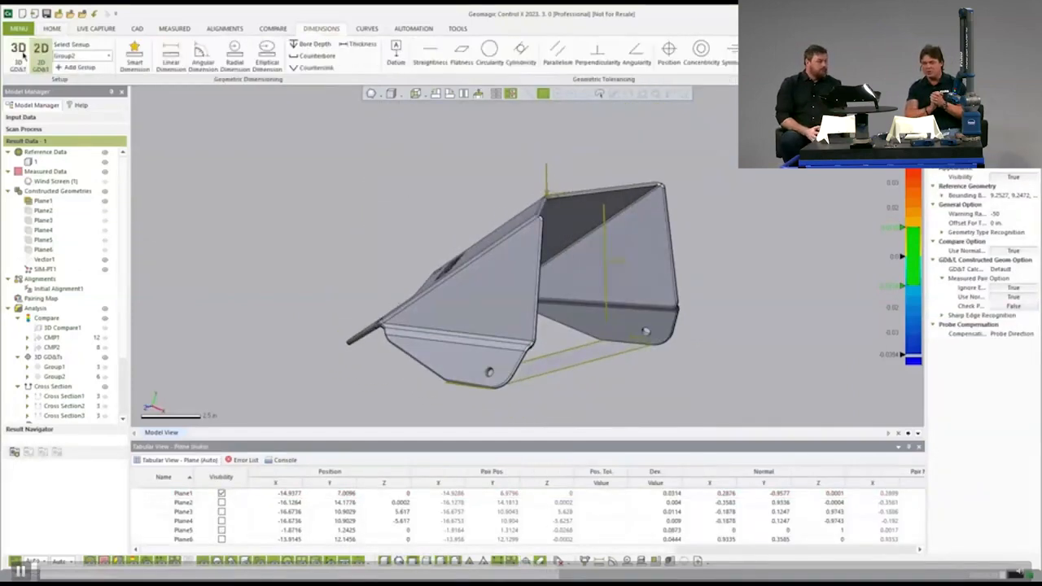
{"action": "left_click", "coordinate": [170, 58]}
{"action": "scroll", "coordinate": [533, 194], "scroll_direction": "up", "scroll_amount": 5}
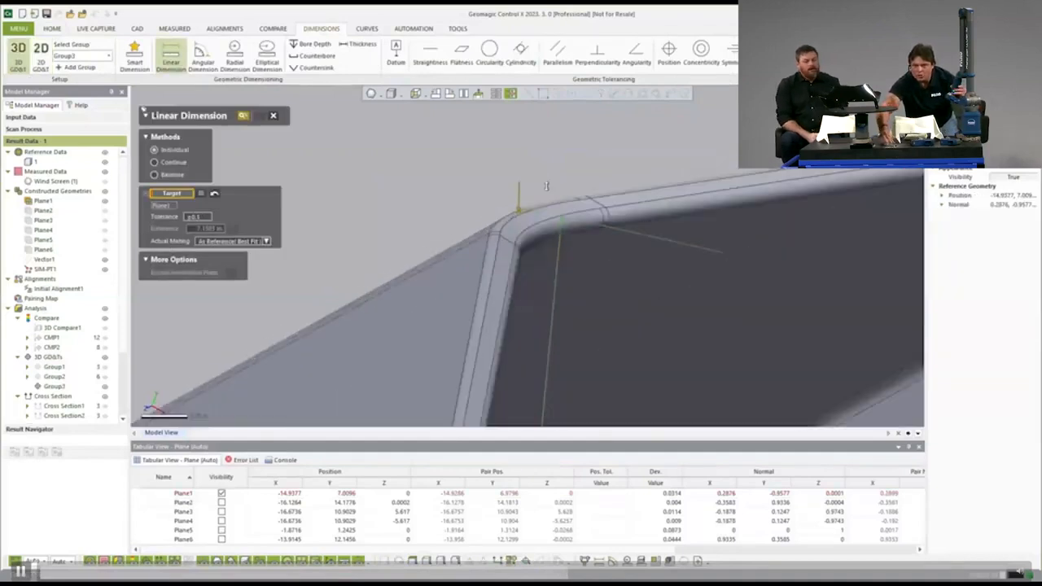
{"action": "left_click", "coordinate": [749, 285]}
{"action": "scroll", "coordinate": [753, 202], "scroll_direction": "down", "scroll_amount": 5}
{"action": "left_click", "coordinate": [783, 235]}
{"action": "mouse_move", "coordinate": [784, 235]}
{"action": "right_mouse_down"}
{"action": "mouse_move", "coordinate": [724, 273]}
{"action": "mouse_move", "coordinate": [683, 261]}
{"action": "mouse_move", "coordinate": [613, 283]}
{"action": "mouse_move", "coordinate": [529, 285]}
{"action": "mouse_move", "coordinate": [607, 379]}
{"action": "mouse_move", "coordinate": [688, 377]}
{"action": "mouse_move", "coordinate": [642, 404]}
{"action": "mouse_move", "coordinate": [630, 342]}
{"action": "right_mouse_up"}
{"action": "left_click", "coordinate": [259, 114]}
Construct a reference vector from the intersection of Plane1 and Plane6
{"action": "left_click", "coordinate": [523, 310]}
{"action": "left_click", "coordinate": [612, 289]}
{"action": "left_click", "coordinate": [649, 284], "text": "shift"}
{"action": "key", "text": "v"}
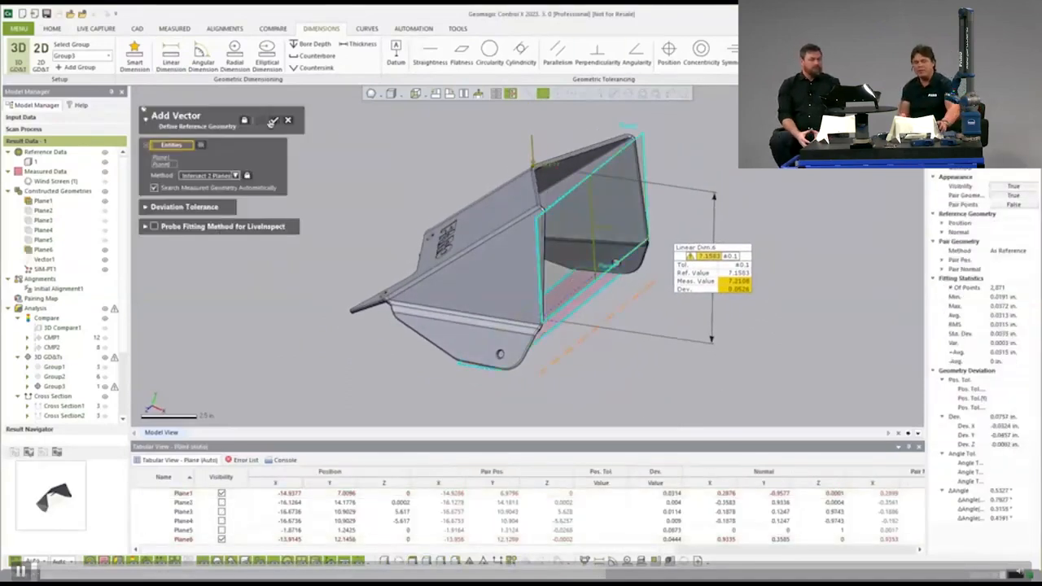
{"action": "left_click", "coordinate": [274, 119]}
Add a simulated CMM point on one lower tab's rounded corner, directed along Vector2, with search radius 1 in and depth 0.7 in
{"action": "right_click_drag", "start_coordinate": [225, 213], "coordinate": [380, 85]}
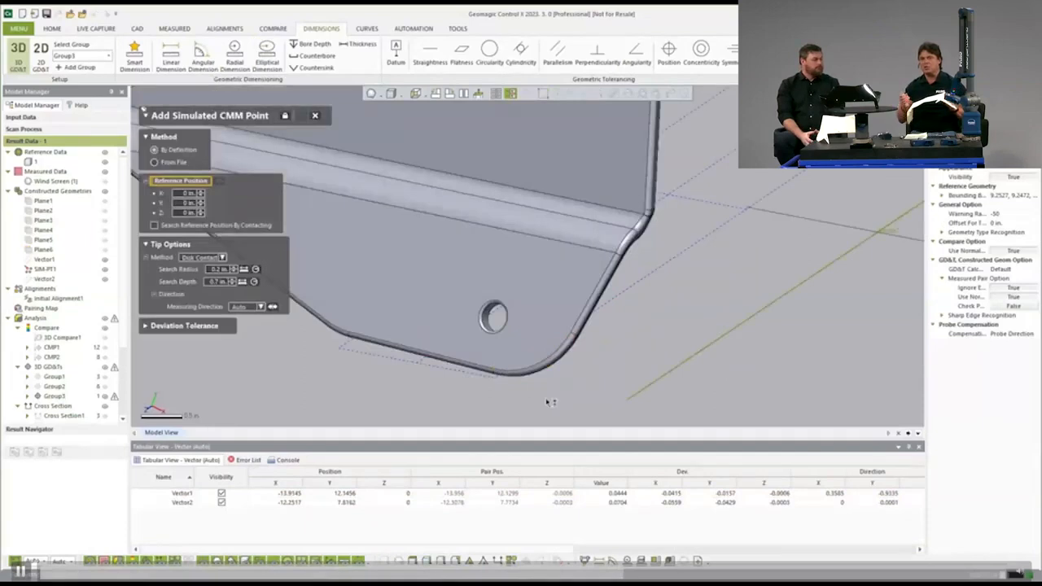
{"action": "left_click", "coordinate": [494, 371]}
{"action": "scroll", "coordinate": [495, 371], "scroll_direction": "down", "scroll_amount": 3}
{"action": "left_click", "coordinate": [244, 353]}
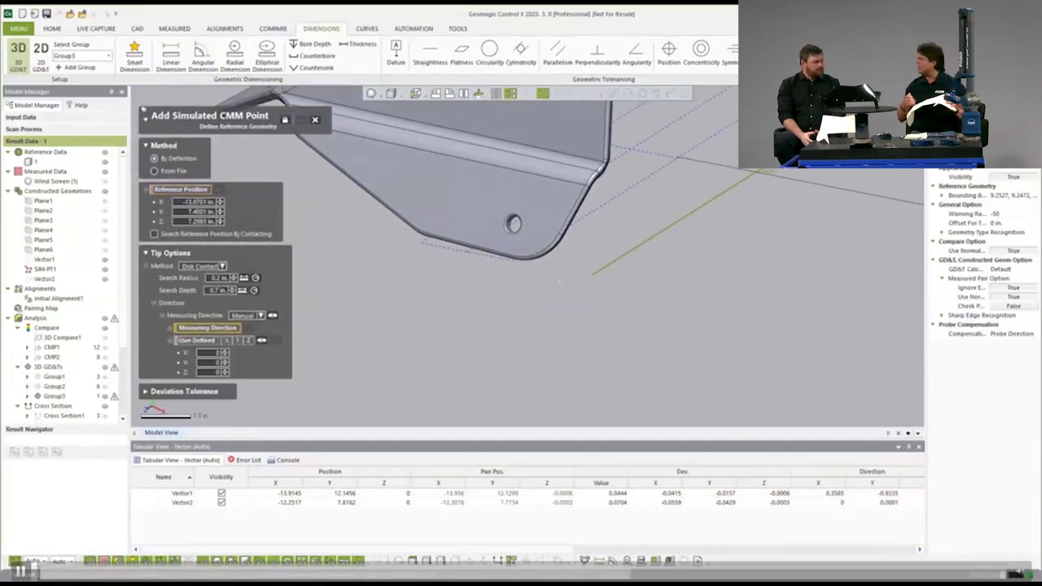
{"action": "left_click", "coordinate": [628, 265]}
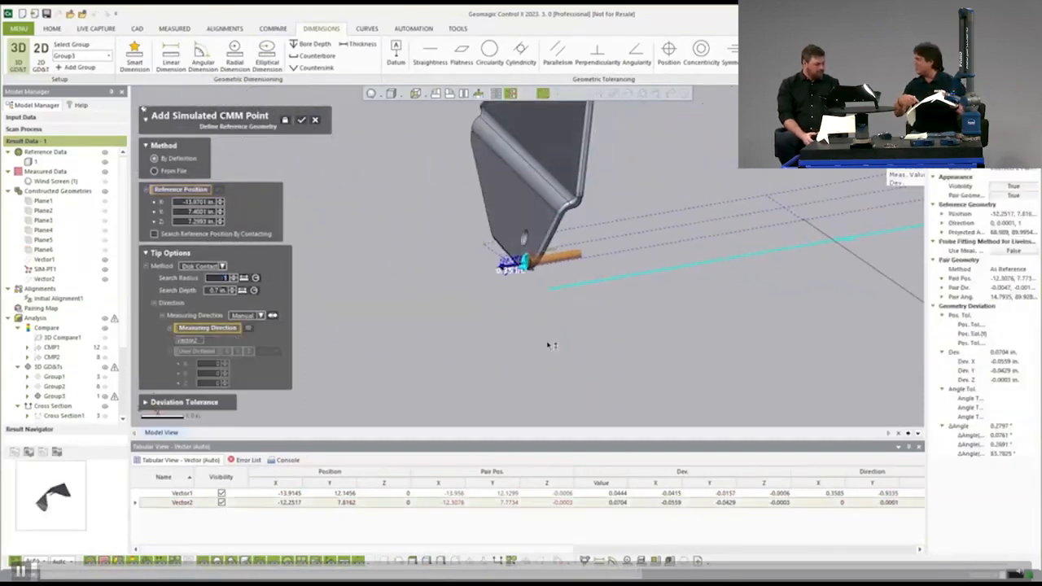
{"action": "key", "text": "Return"}
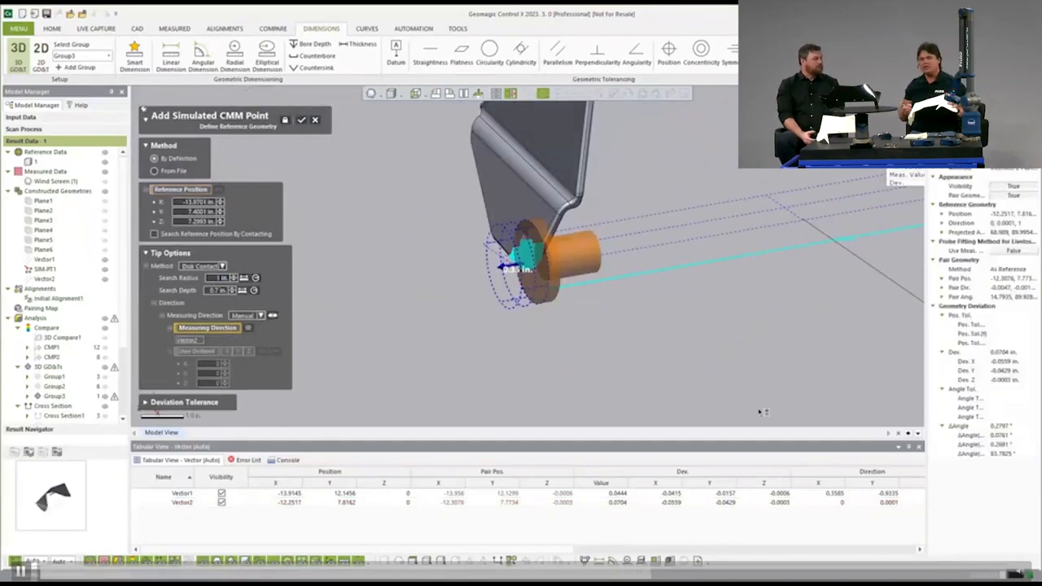
{"action": "left_click", "coordinate": [301, 120]}
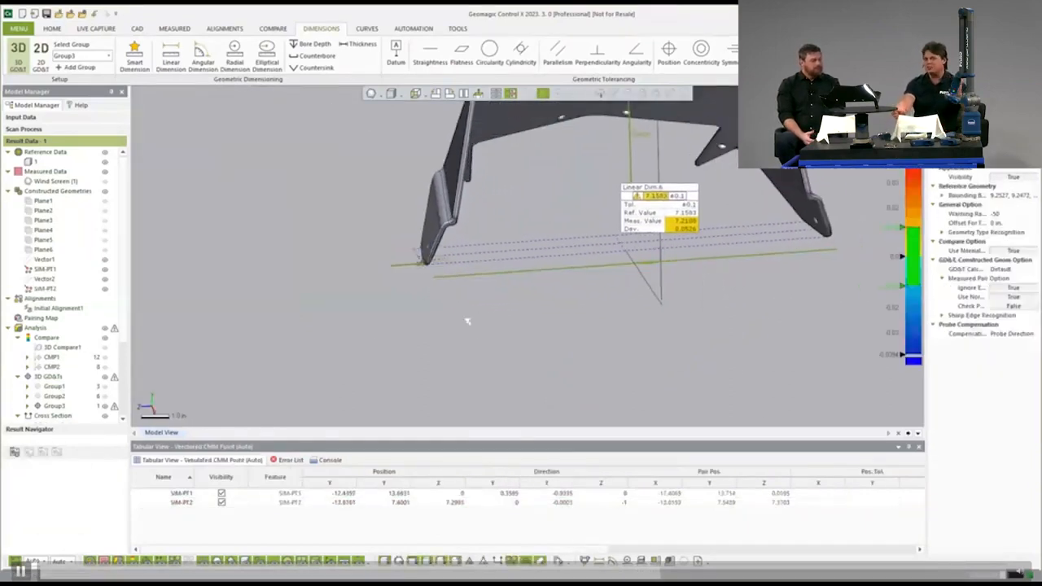
Define a matching simulated CMM point on the opposite tab's rounded corner along Vector2, with search radius 1 in and depth 0.7 in
{"action": "scroll", "coordinate": [722, 289], "scroll_direction": "up", "scroll_amount": 5}
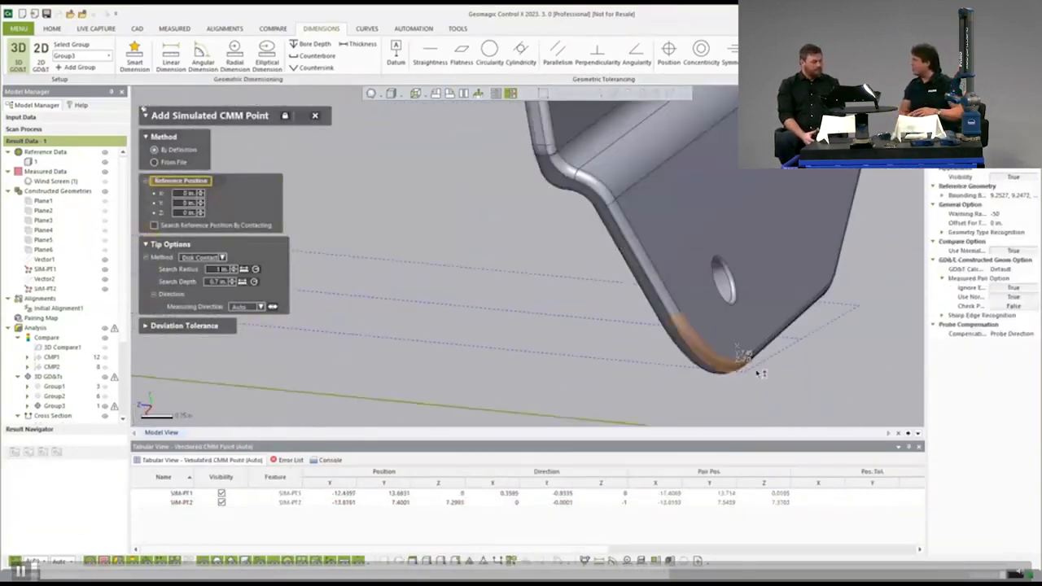
{"action": "left_click", "coordinate": [758, 372]}
{"action": "left_click", "coordinate": [272, 315]}
{"action": "left_click", "coordinate": [260, 315]}
{"action": "left_click", "coordinate": [244, 353]}
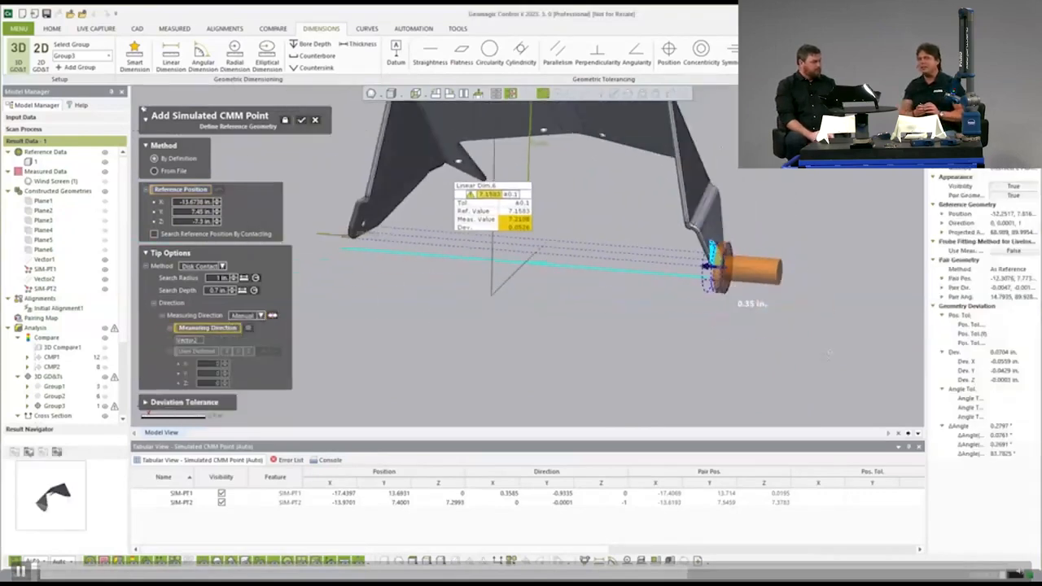
Add a Z-axis-aligned linear dimension between the two tab corner points with a tolerance of ±0.5
{"action": "left_click", "coordinate": [73, 300]}
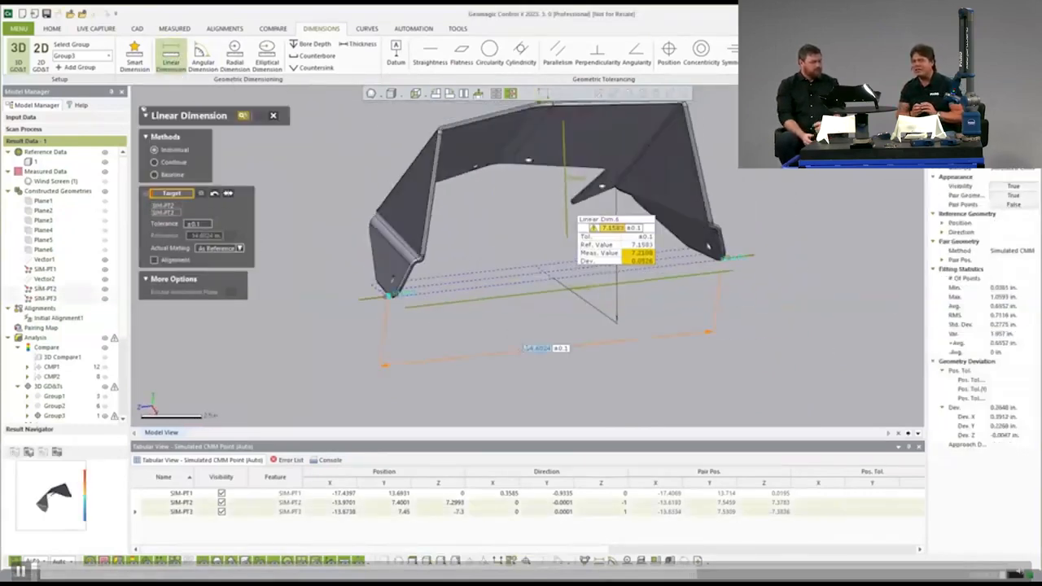
{"action": "left_click", "coordinate": [175, 298]}
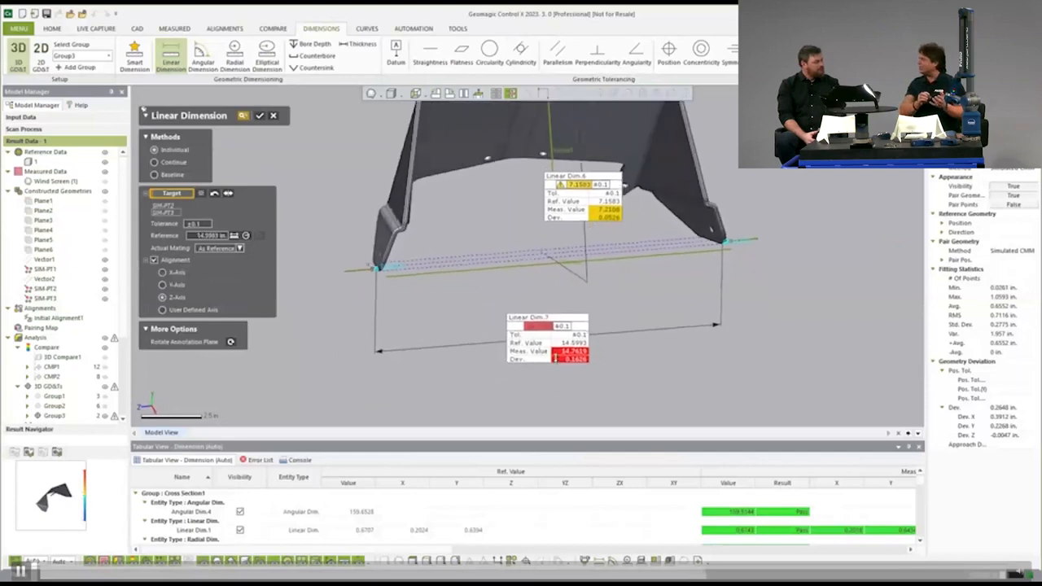
{"action": "left_click", "coordinate": [258, 116]}
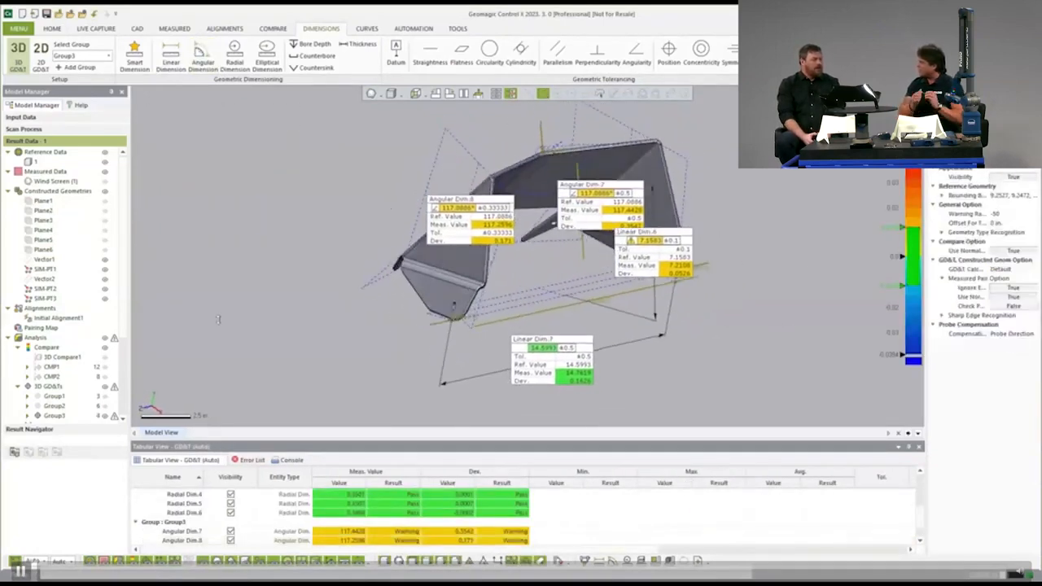
{"action": "scroll", "coordinate": [91, 313], "scroll_direction": "down", "scroll_amount": 3}
{"action": "left_click", "coordinate": [91, 314]}
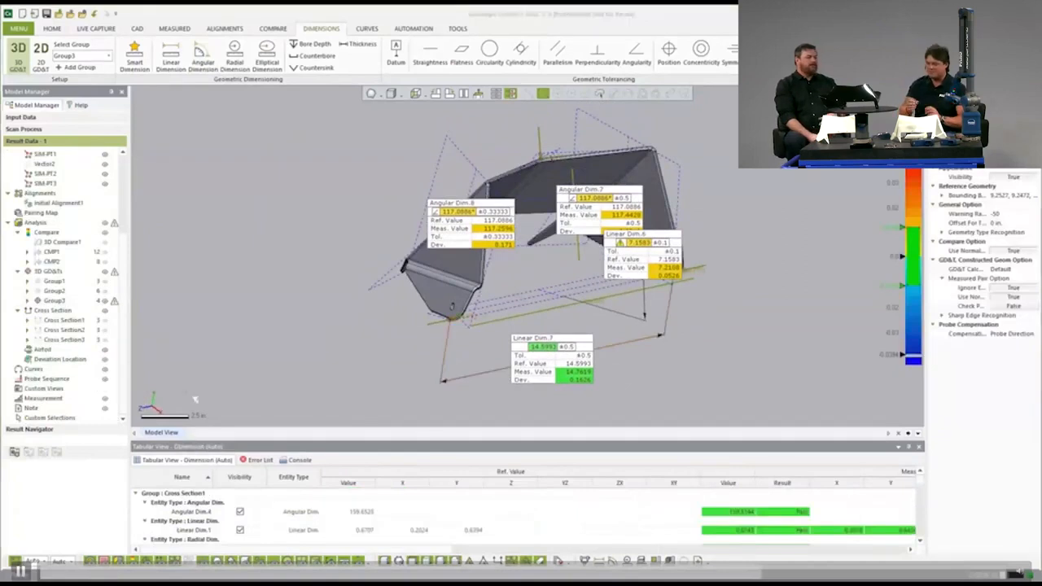
Apply a 0.2 surface profile tolerance to the FARO, OQTON, bend and side flap faces, referencing datums A, B and C
{"action": "scroll", "coordinate": [79, 257], "scroll_direction": "up", "scroll_amount": 4}
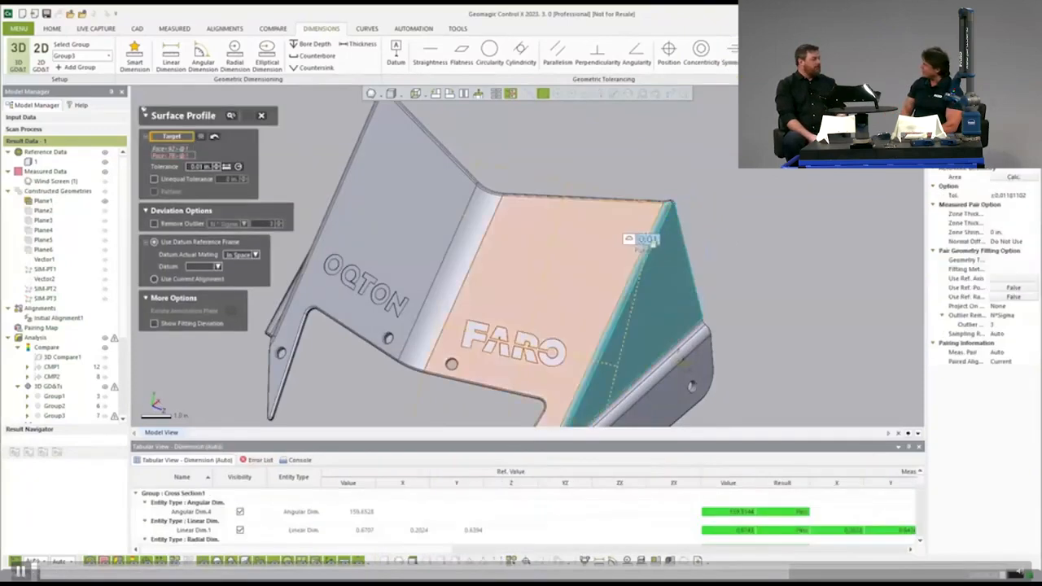
{"action": "left_click", "coordinate": [646, 243]}
{"action": "left_click", "coordinate": [467, 221]}
{"action": "left_click", "coordinate": [431, 213]}
{"action": "right_click_drag", "start_coordinate": [415, 211], "coordinate": [492, 213]}
{"action": "left_click", "coordinate": [379, 239]}
{"action": "left_click", "coordinate": [352, 244]}
{"action": "right_click_drag", "start_coordinate": [445, 170], "coordinate": [504, 191]}
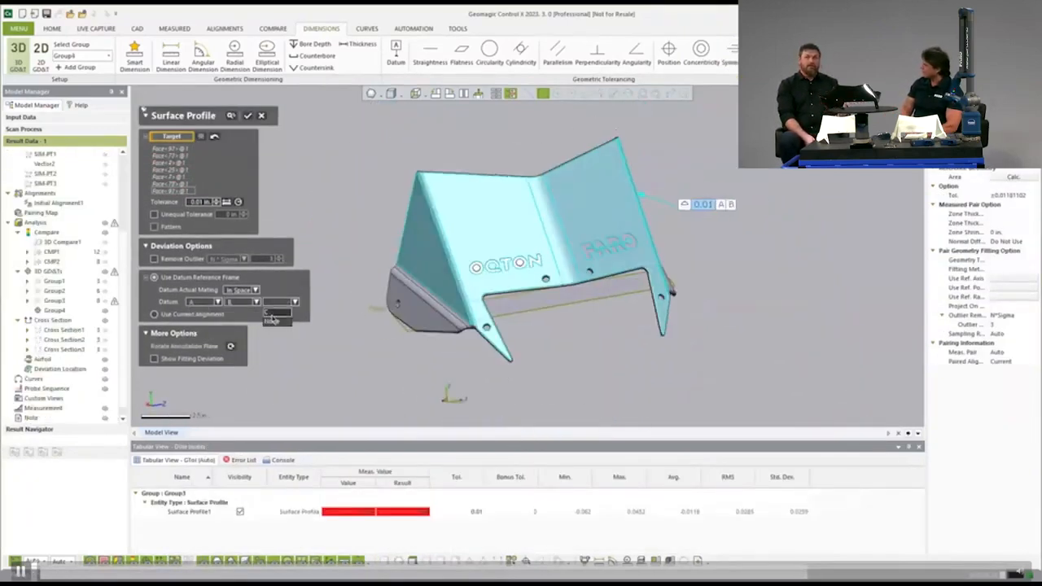
{"action": "left_click", "coordinate": [269, 315]}
{"action": "left_click", "coordinate": [248, 116]}
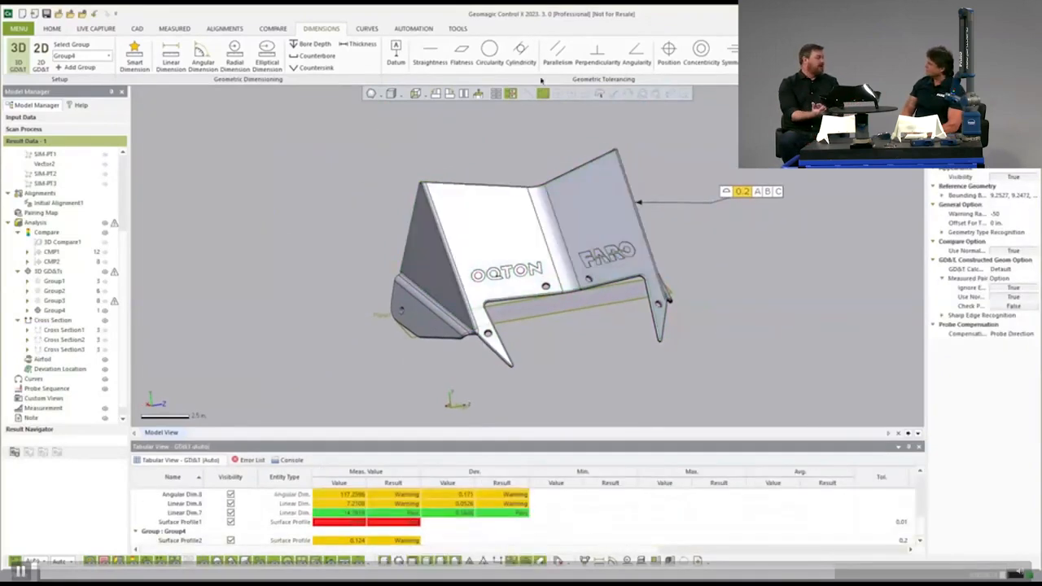
Apply flatness tolerances of 0.05 to both large side faces and 0.02 to both lower side flaps
{"action": "left_click", "coordinate": [461, 53]}
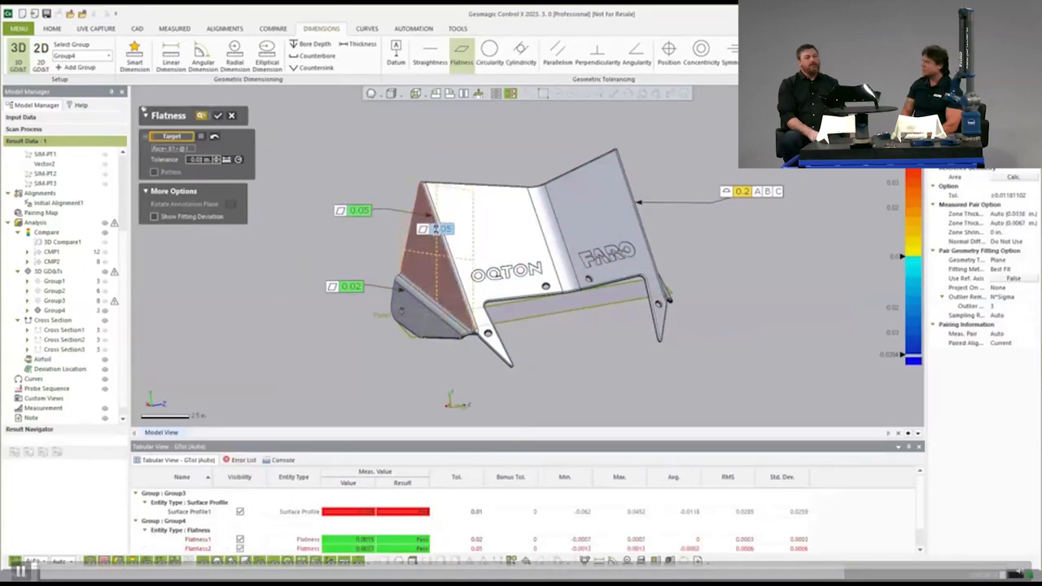
{"action": "right_click_drag", "start_coordinate": [761, 244], "coordinate": [685, 252]}
{"action": "right_click_drag", "start_coordinate": [695, 308], "coordinate": [760, 297]}
{"action": "left_click", "coordinate": [216, 115]}
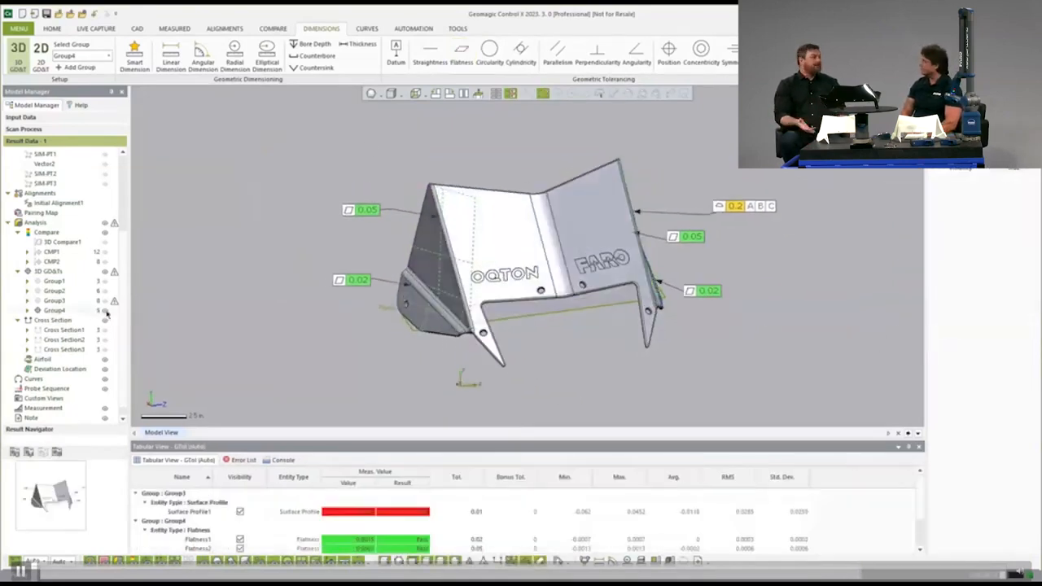
Add a 0.01 in position tolerance in a new group for the side flap hole, referencing datums A, B and C
{"action": "scroll", "coordinate": [369, 307], "scroll_direction": "up", "scroll_amount": 2}
{"action": "left_click", "coordinate": [670, 58]}
{"action": "scroll", "coordinate": [411, 308], "scroll_direction": "up", "scroll_amount": 5}
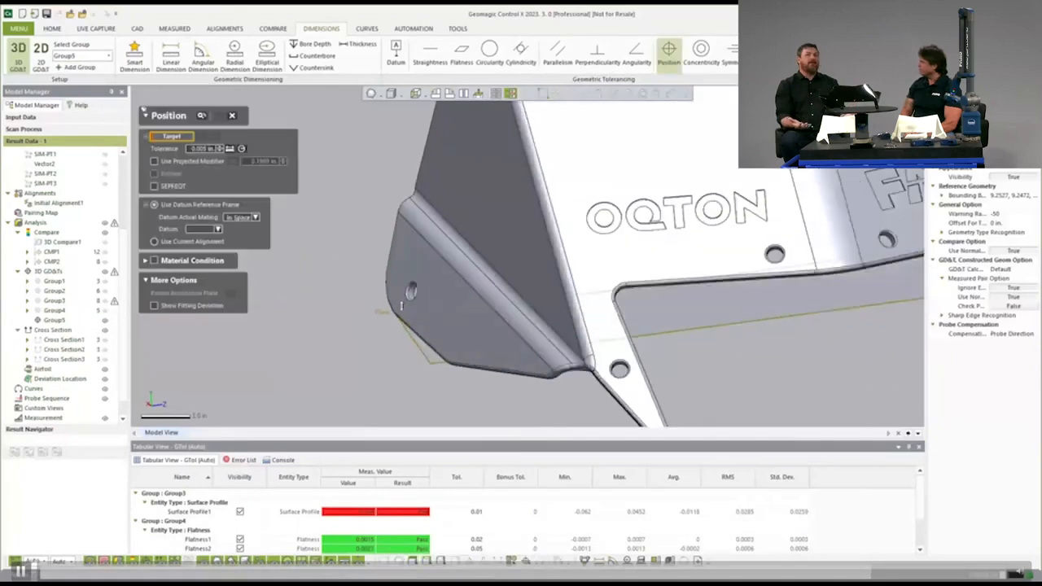
{"action": "left_click", "coordinate": [423, 284]}
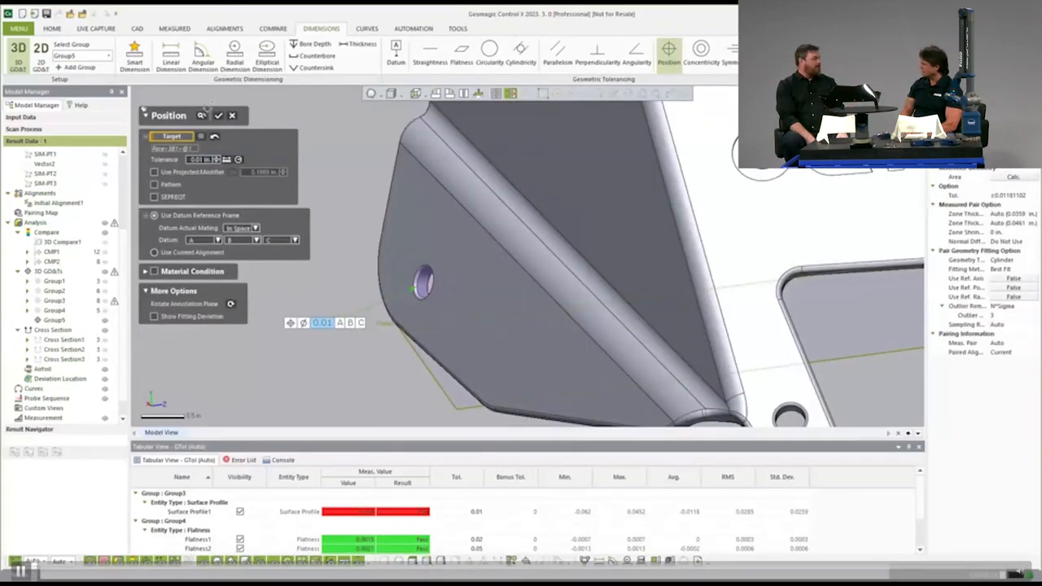
{"action": "left_click", "coordinate": [219, 116]}
{"action": "scroll", "coordinate": [240, 244], "scroll_direction": "down", "scroll_amount": 2}
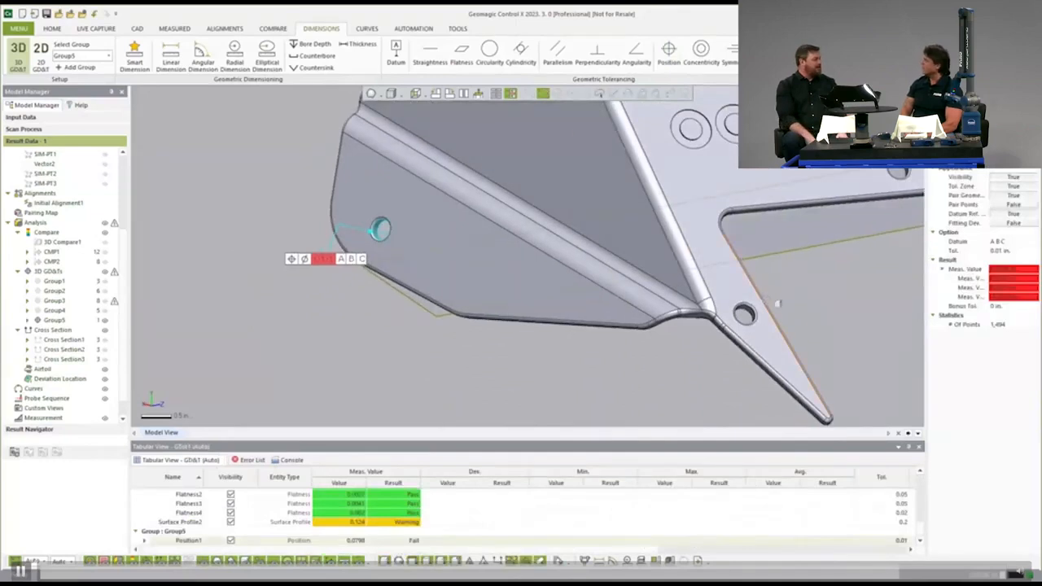
Apply 0.01 in position tolerances referencing datums A, B and C to the lower tab hole and the remaining holes
{"action": "left_click", "coordinate": [669, 53]}
{"action": "scroll", "coordinate": [732, 326], "scroll_direction": "up", "scroll_amount": 5}
{"action": "left_click", "coordinate": [740, 329]}
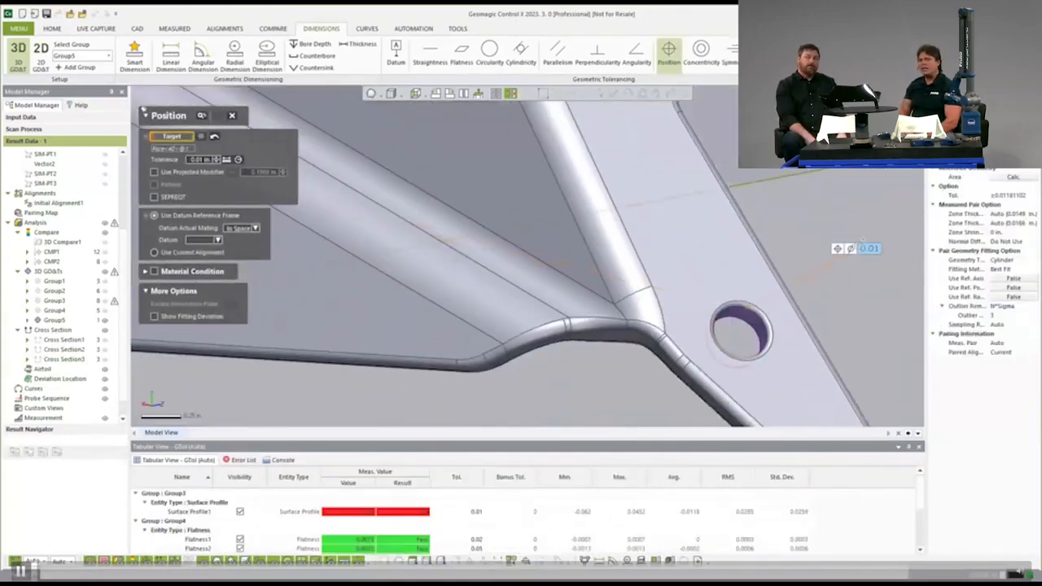
{"action": "left_click", "coordinate": [274, 251]}
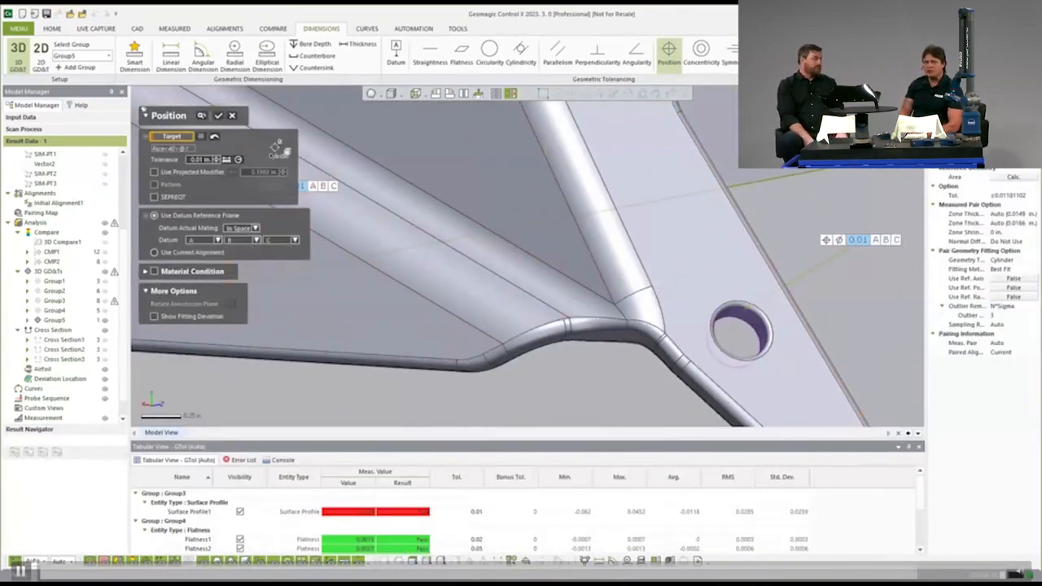
{"action": "scroll", "coordinate": [518, 252], "scroll_direction": "down", "scroll_amount": 4}
{"action": "left_click", "coordinate": [218, 116]}
{"action": "scroll", "coordinate": [415, 323], "scroll_direction": "down", "scroll_amount": 3}
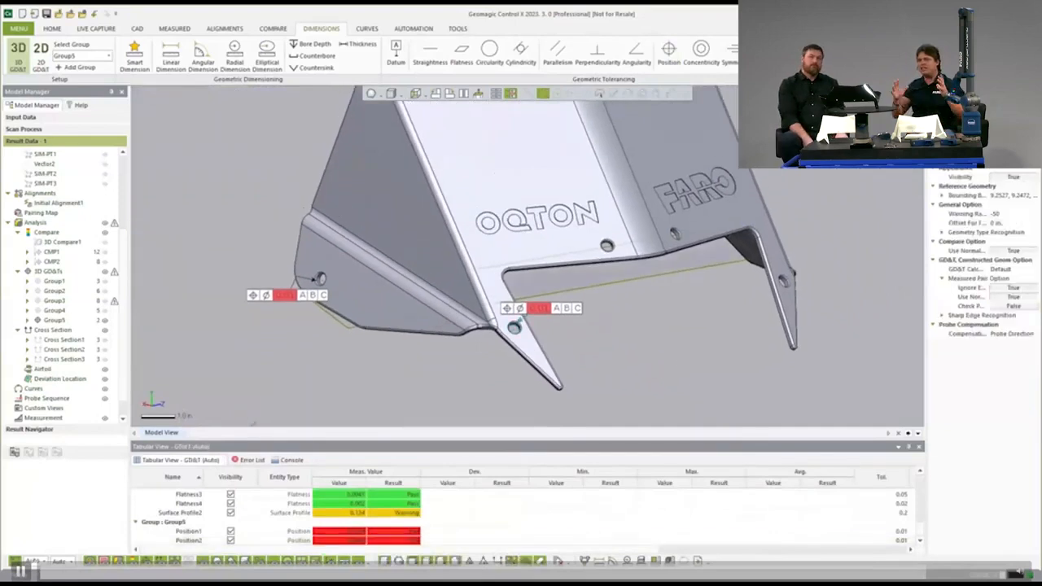
{"action": "right_click_drag", "start_coordinate": [785, 378], "coordinate": [418, 190]}
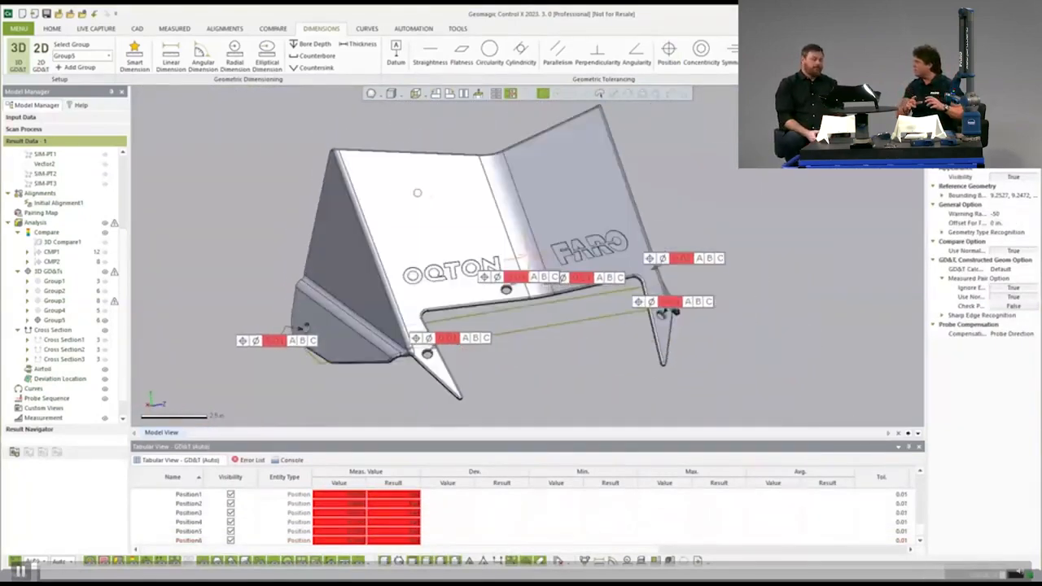
Hide the Group5 position callouts and the constructed geometries so only the wind screen model is displayed
{"action": "left_click", "coordinate": [105, 321]}
{"action": "scroll", "coordinate": [84, 233], "scroll_direction": "up", "scroll_amount": 4}
{"action": "left_click", "coordinate": [105, 200]}
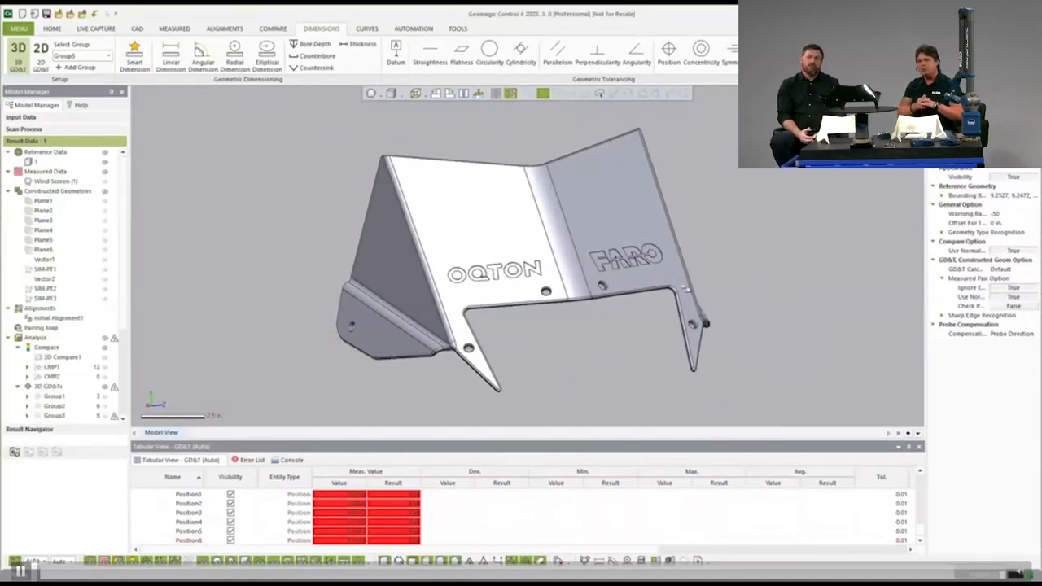
Bring up the PDF inspection report and examine its pages, from the cover page to the 3D Compare results table
{"action": "left_click", "coordinate": [52, 29]}
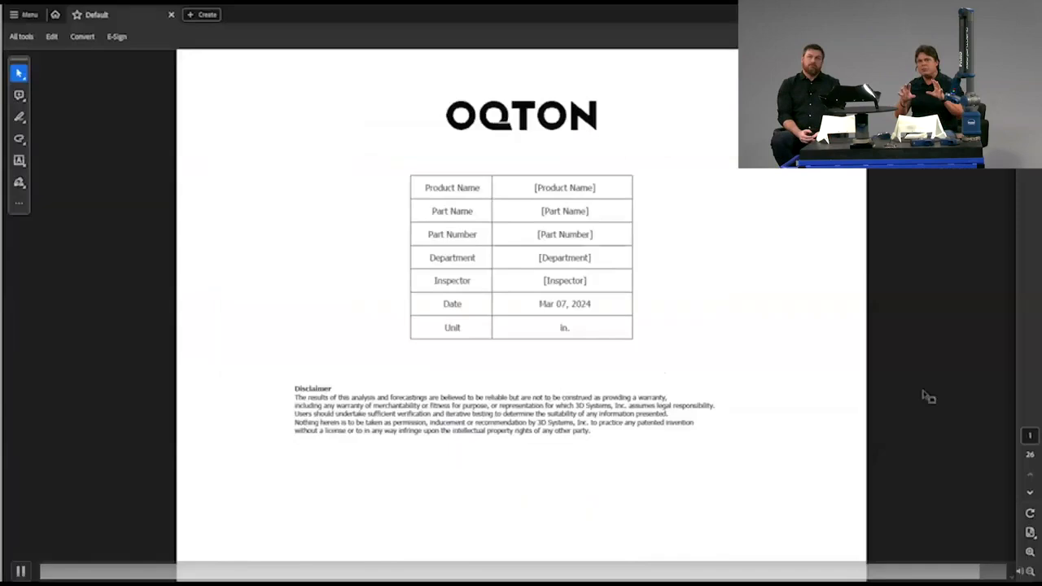
{"action": "scroll", "coordinate": [698, 291], "scroll_direction": "down", "scroll_amount": 10}
{"action": "scroll", "coordinate": [697, 291], "scroll_direction": "down", "scroll_amount": 15}
{"action": "scroll", "coordinate": [701, 288], "scroll_direction": "up", "scroll_amount": 15}
{"action": "scroll", "coordinate": [702, 291], "scroll_direction": "down", "scroll_amount": 10}
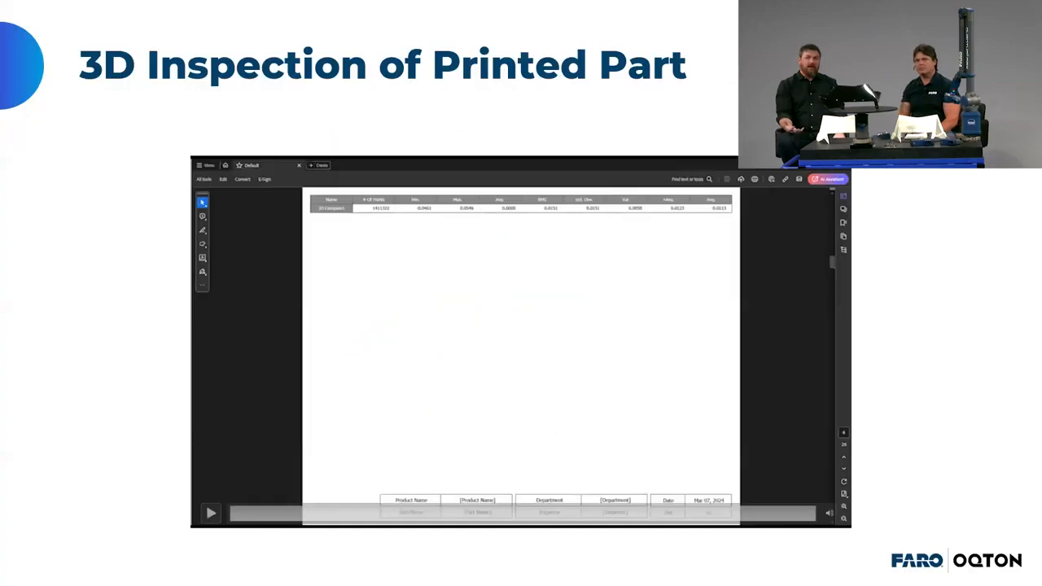